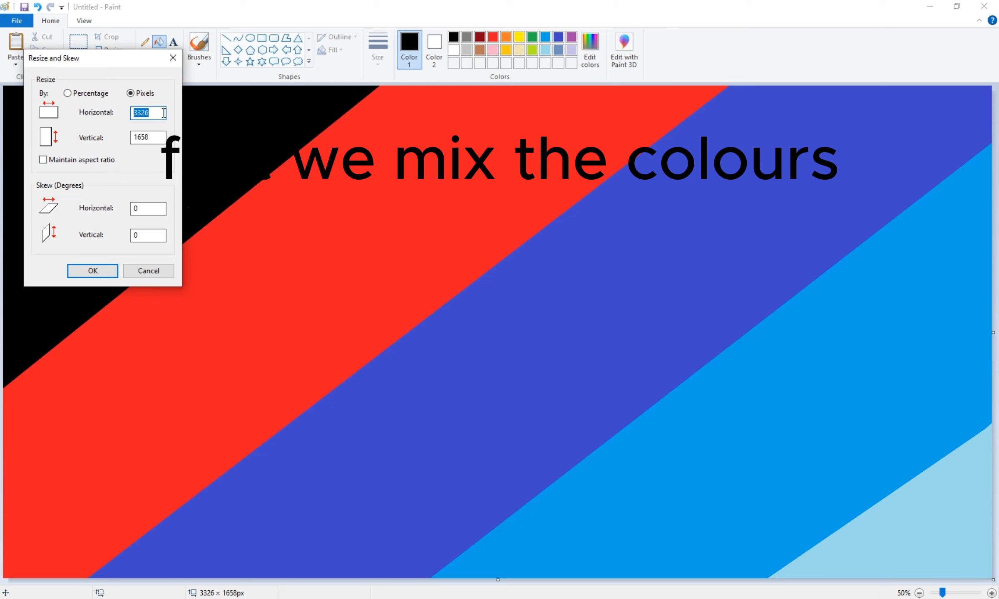
Resize the canvas to a width of 1 pixel, keeping the aspect ratio unlocked.
key("BackSpace")
type("1")
key("Return")
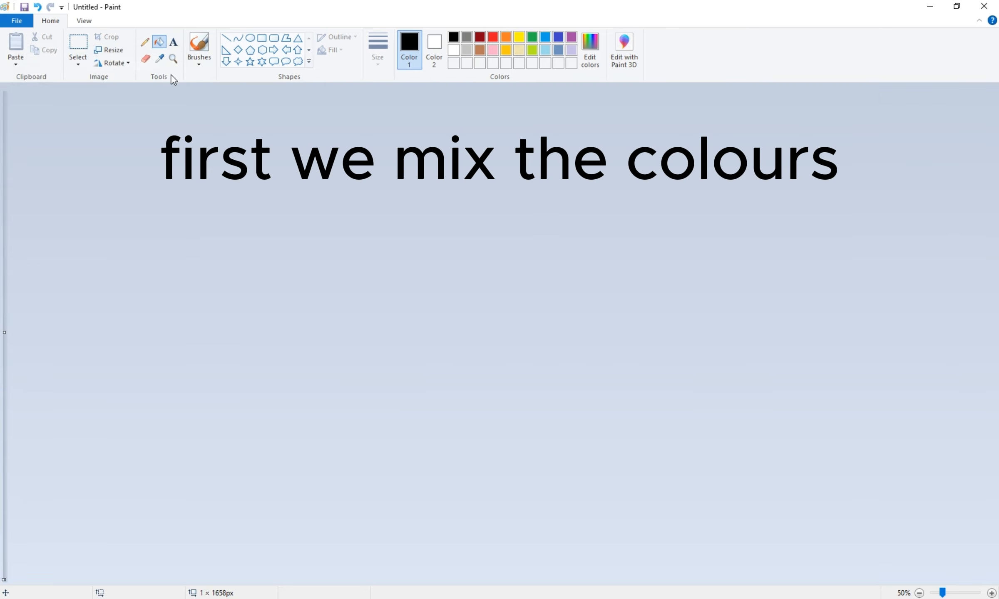
Resize the squeezed image back to 3326 pixels wide with the aspect ratio unlocked, blending the colours into a gradient.
left_click(112, 50)
left_click(138, 93)
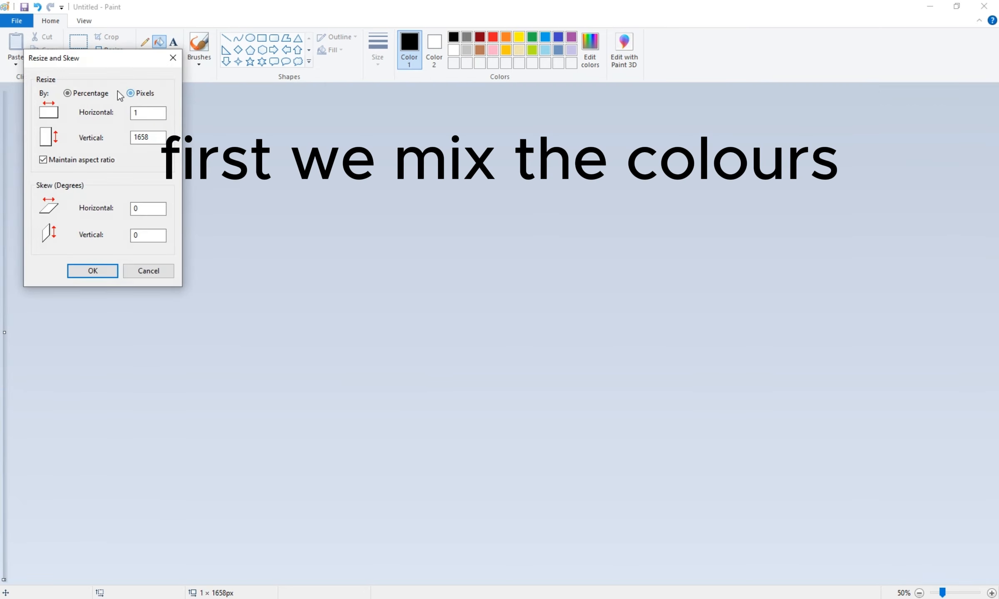
left_click(75, 166)
right_click(157, 117)
left_click(152, 116)
right_click(152, 115)
left_click(180, 167)
key("Return")
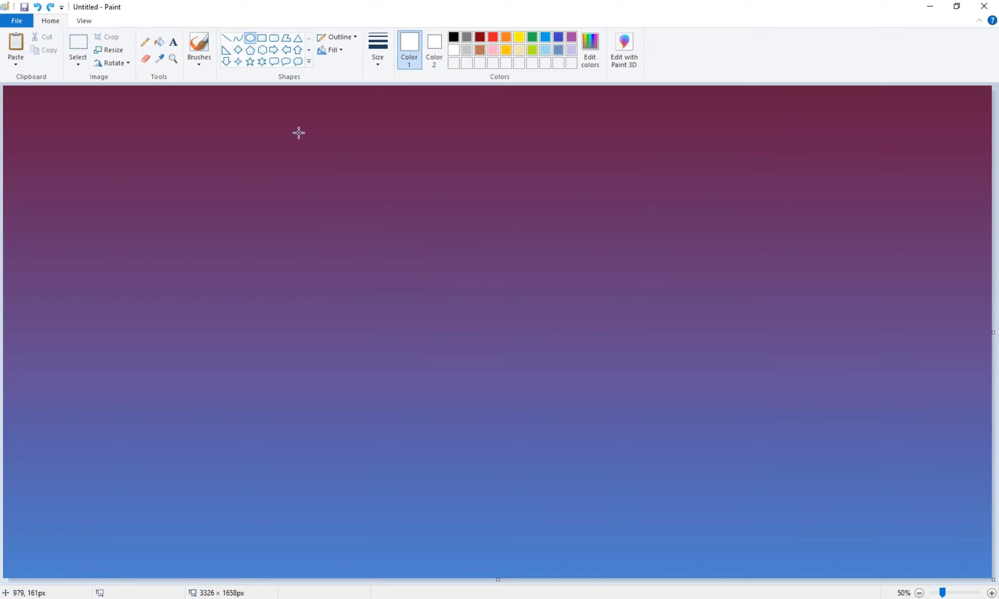
Draw a solid white circle of about 809 × 793 px as a moon, slightly above the centre of the canvas.
mouse_move(402, 220)
left_mouse_down()
mouse_move(429, 271)
mouse_move(554, 416)
mouse_move(612, 428)
mouse_move(629, 457)
left_mouse_up()
left_click_drag(513, 352, 480, 303)
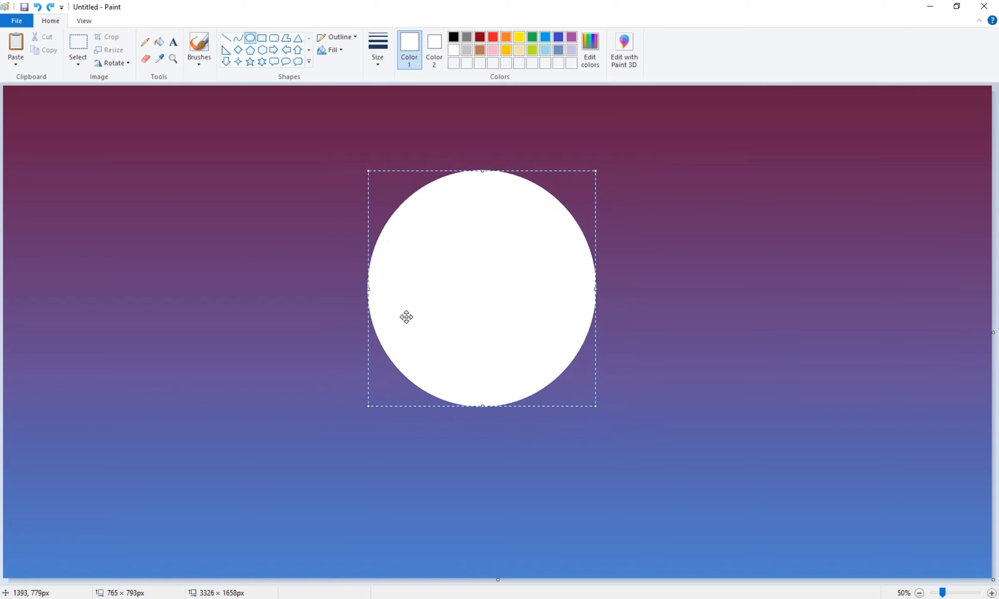
left_click_drag(367, 287, 363, 287)
left_click_drag(596, 291, 605, 292)
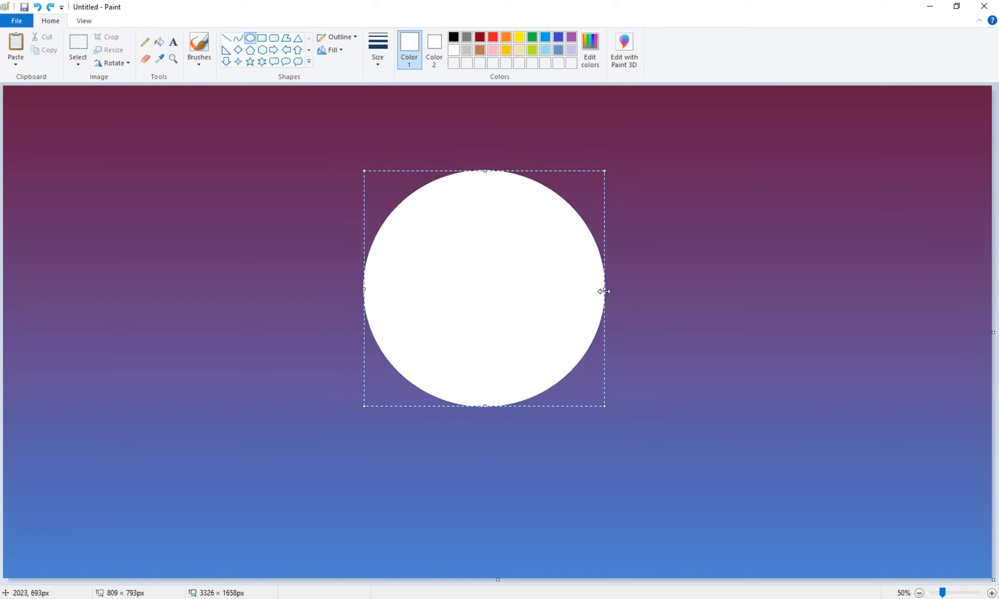
left_click_drag(531, 295, 530, 294)
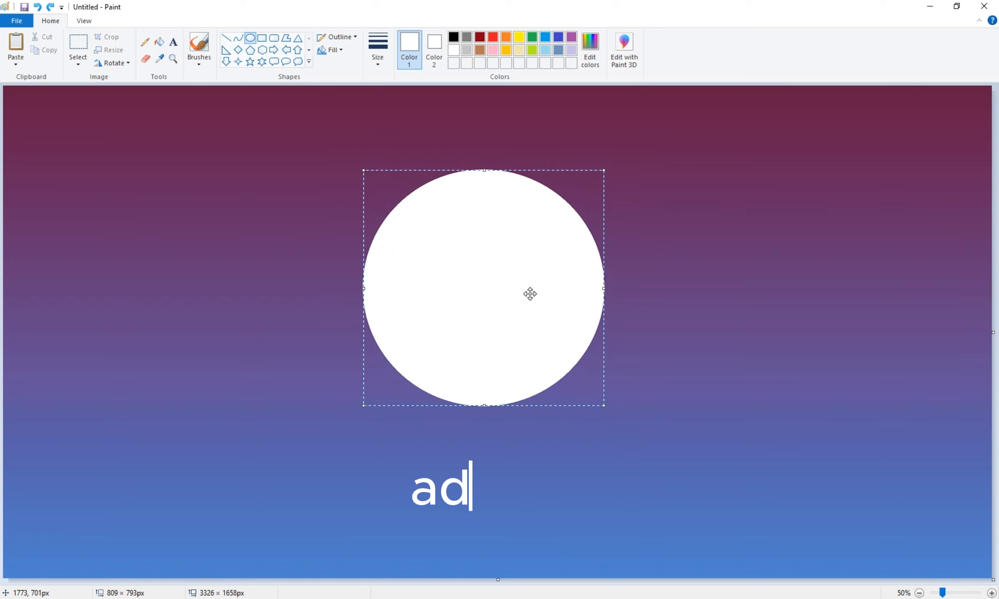
left_click(277, 309)
Paste the copied bird picture into the upper-left part of the moon and choose a black brush.
left_click(16, 41)
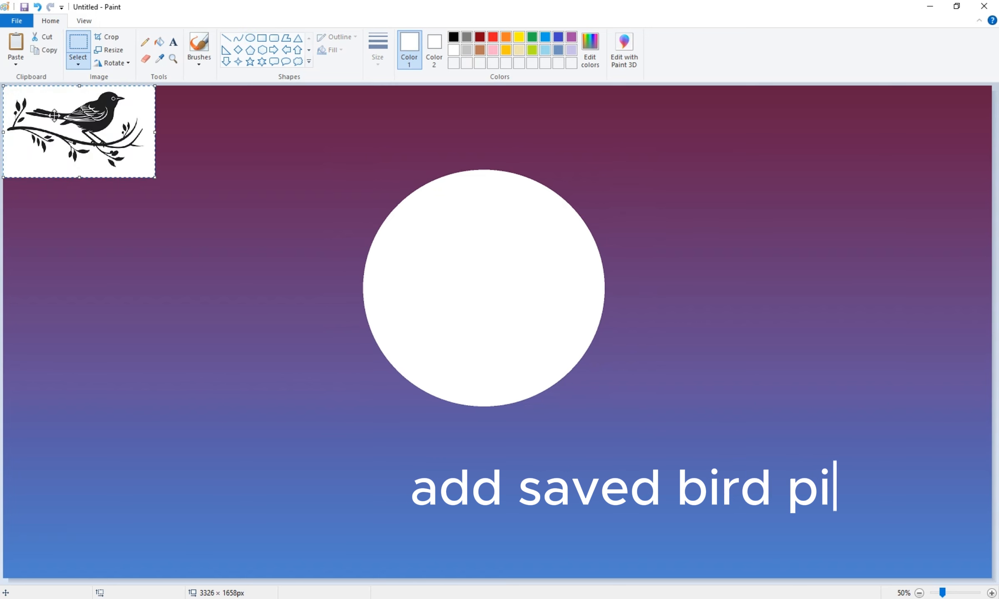
left_click_drag(72, 149, 439, 296)
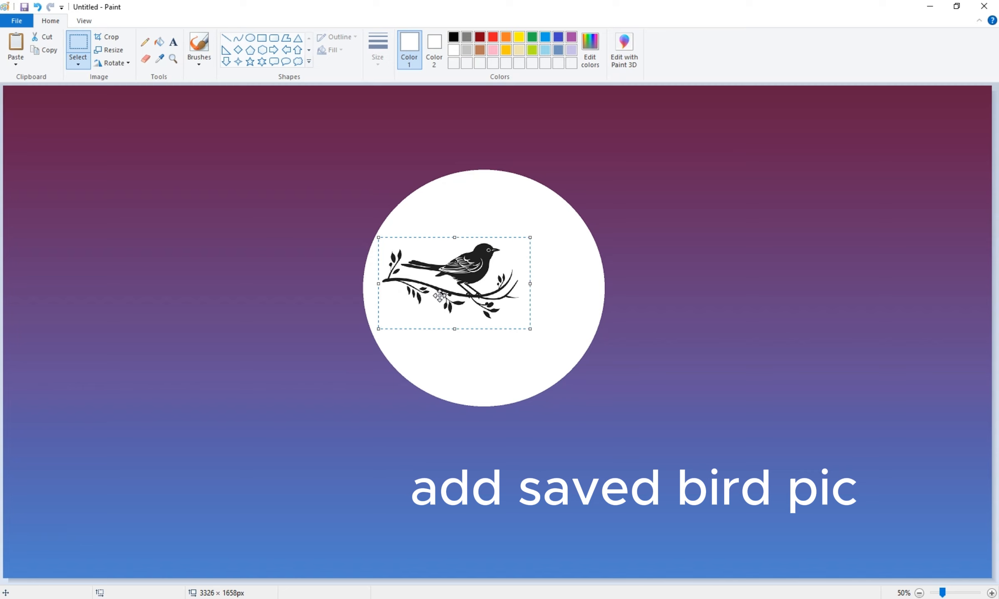
left_click(342, 282)
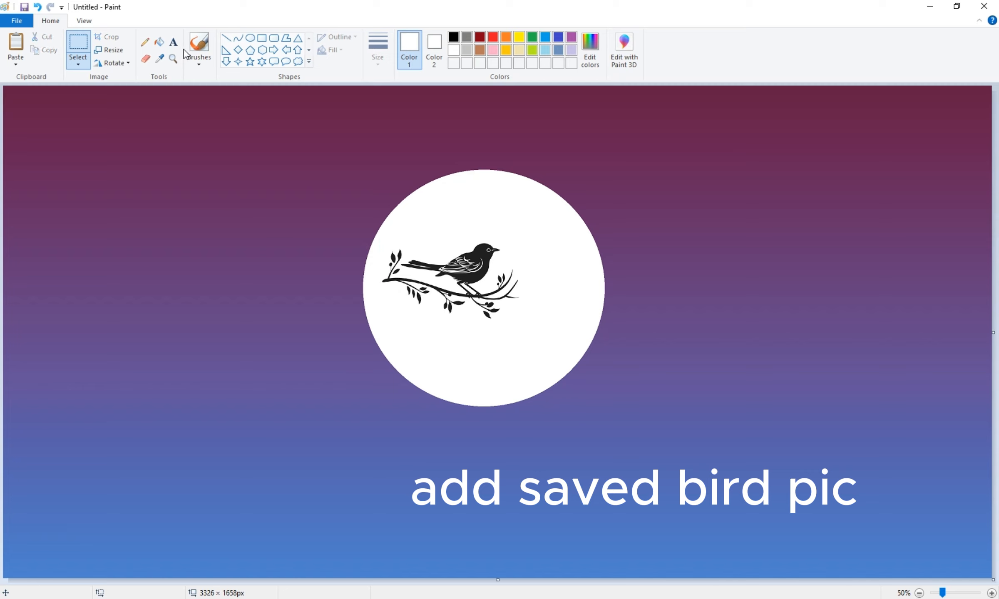
left_click(199, 47)
left_click(453, 37)
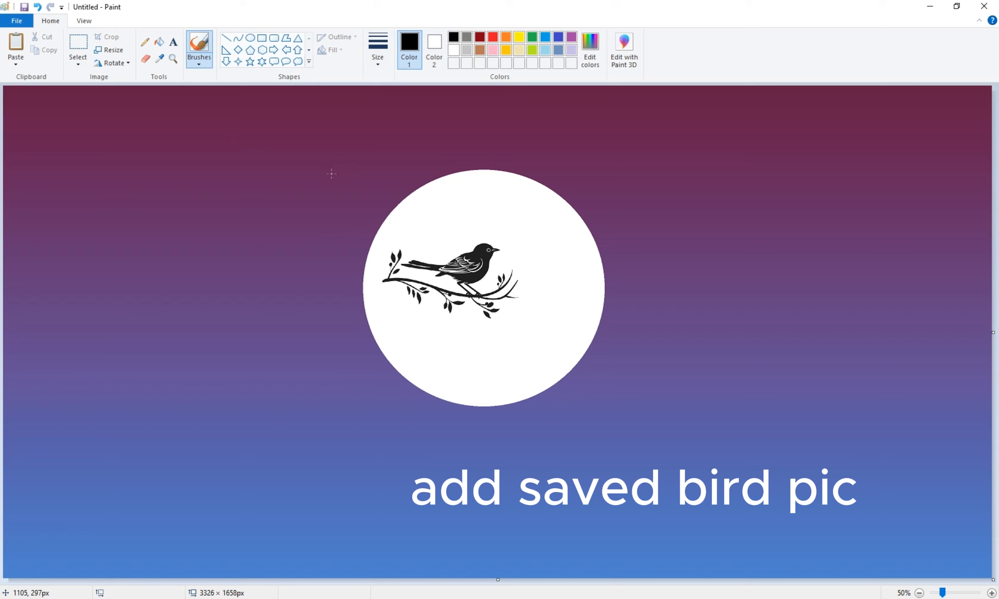
Paste a second bird with transparent selection enabled and place it below and slightly right of the first bird inside the moon.
left_click(16, 41)
left_click_drag(72, 145, 489, 378)
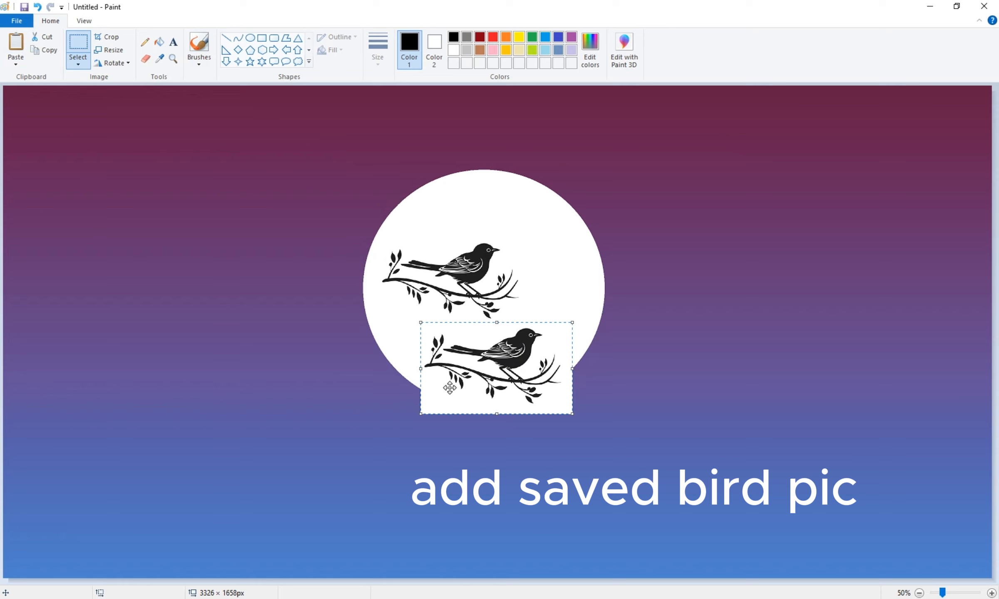
left_click(74, 67)
left_click(79, 65)
left_click(78, 66)
left_click(99, 175)
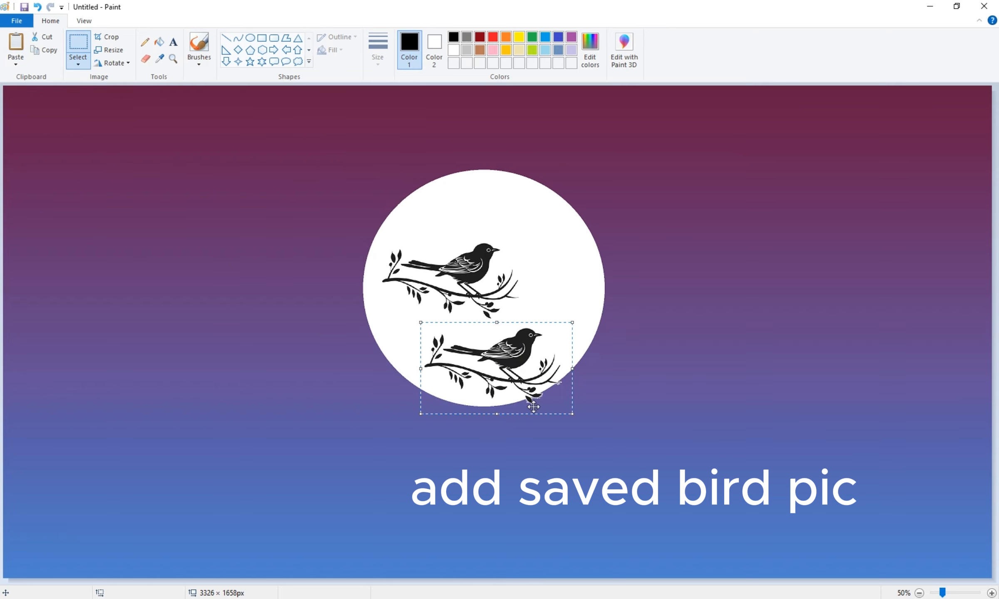
mouse_move(496, 379)
left_mouse_down()
mouse_move(291, 356)
mouse_move(282, 309)
mouse_move(479, 365)
mouse_move(494, 360)
left_mouse_up()
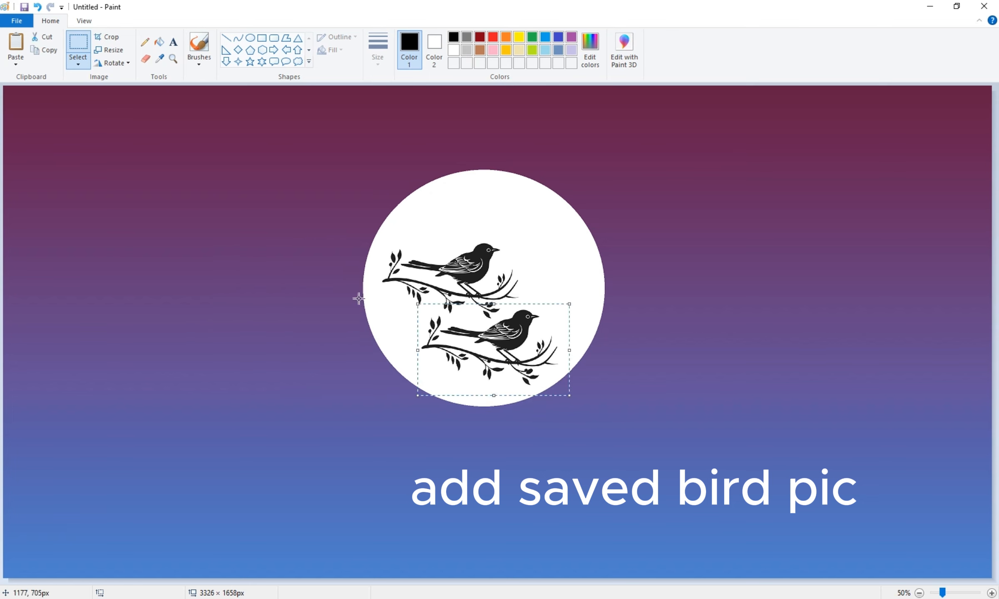
left_click(189, 182)
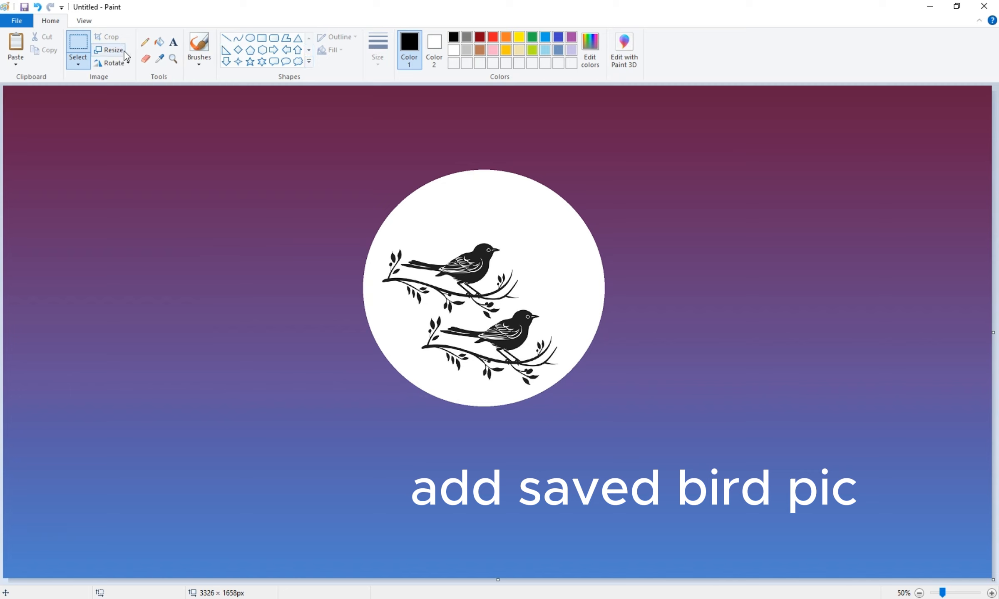
Paint a thin black branch with the basic brush from the upper bird's twig leftwards, almost to the canvas edge.
left_click(145, 44)
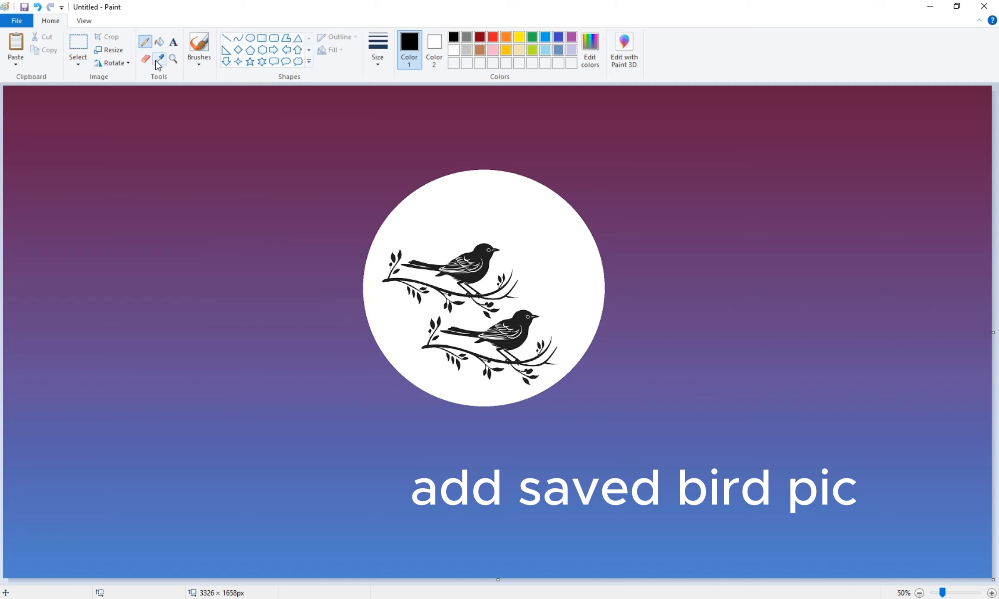
left_click(208, 51)
left_click(201, 66)
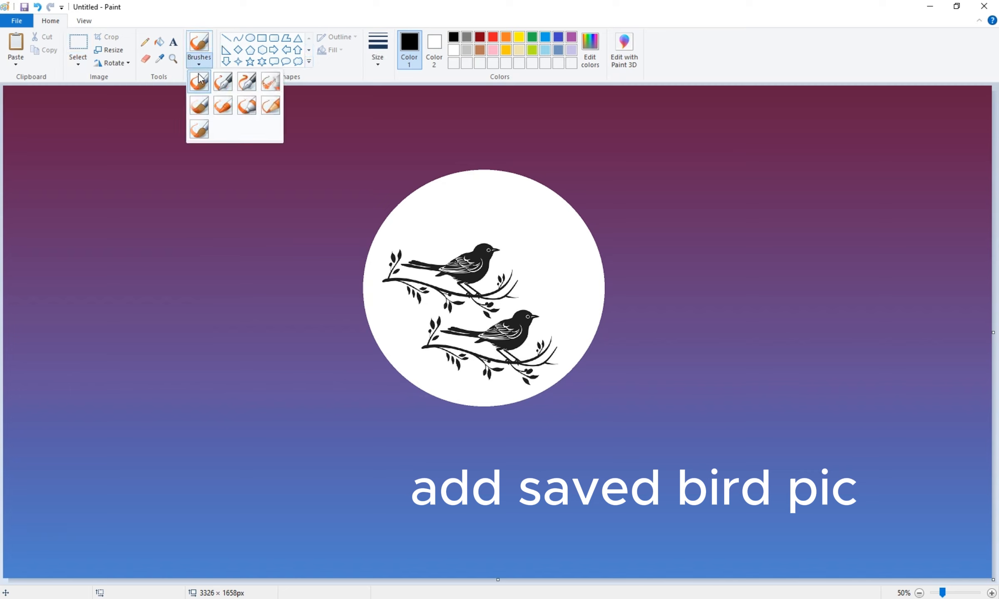
left_click(198, 82)
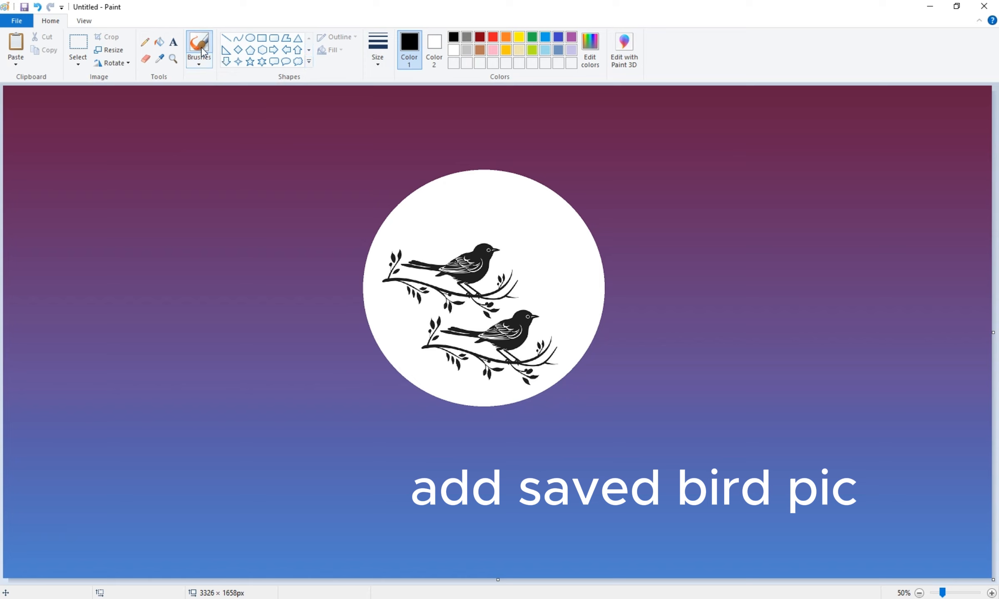
left_click(199, 65)
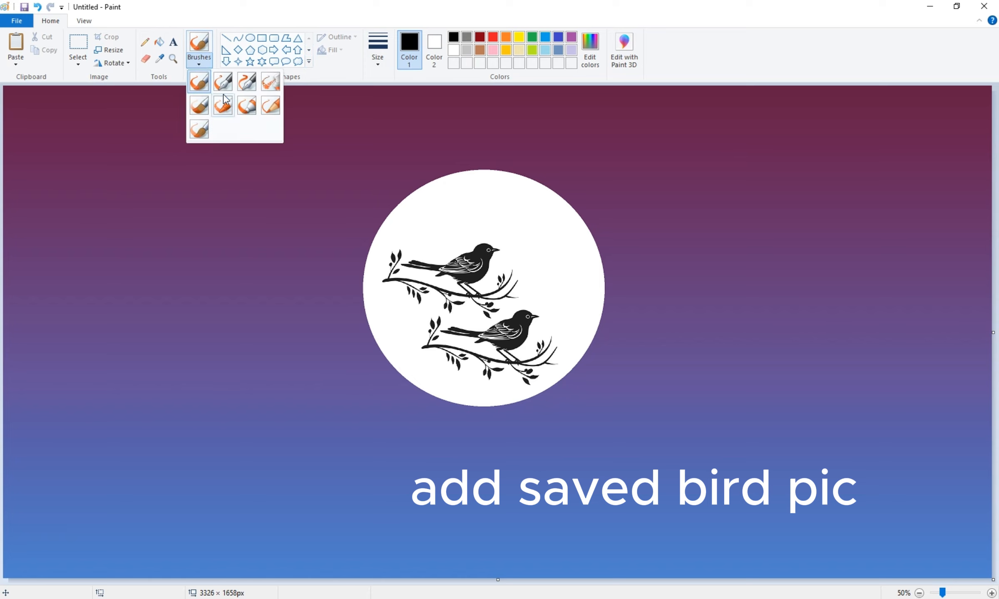
left_click(197, 81)
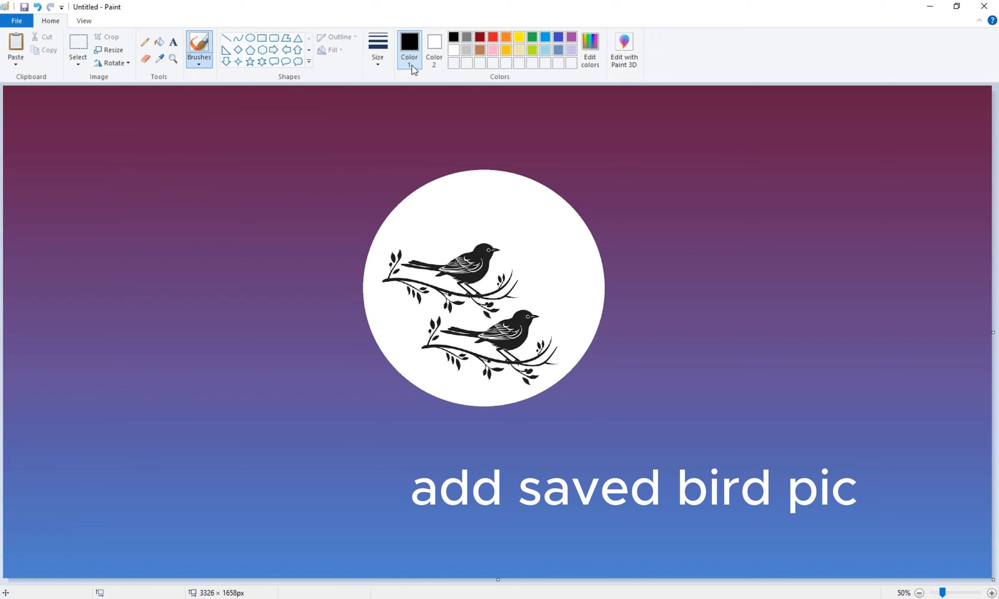
left_click(378, 60)
left_click(388, 132)
mouse_move(380, 283)
left_mouse_down()
mouse_move(304, 291)
mouse_move(90, 276)
left_mouse_up()
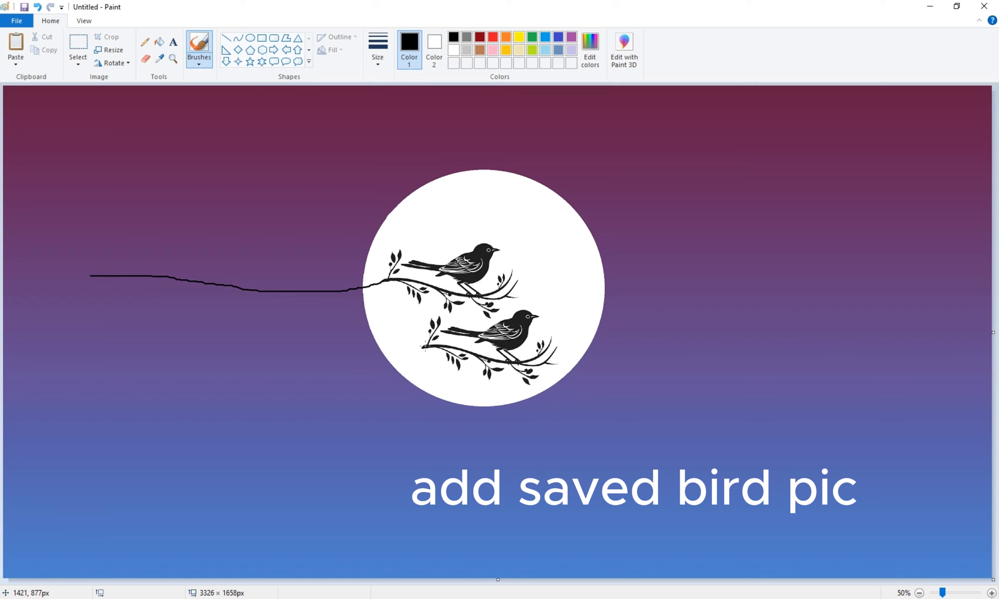
Paint a thicker black branch from the lower bird's twig up to the main branch left of the moon.
left_click(377, 50)
left_click(403, 156)
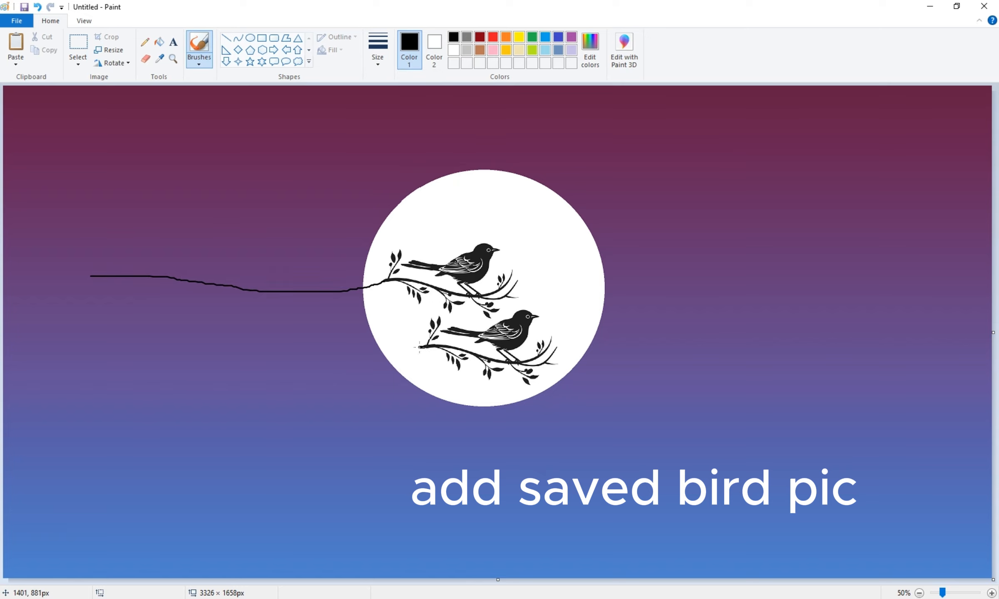
left_click_drag(419, 347, 247, 289)
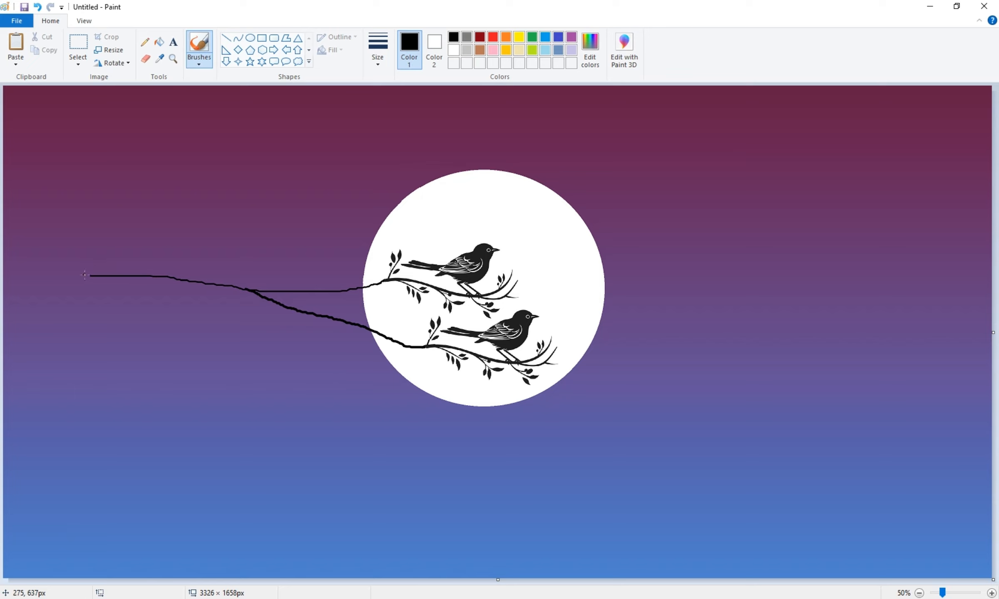
Extend the main branch to the canvas's left edge and paint thick side twigs above and below it.
left_click_drag(95, 276, 1, 266)
mouse_move(93, 276)
left_mouse_down()
mouse_move(265, 254)
mouse_move(303, 277)
mouse_move(341, 257)
left_mouse_up()
left_click_drag(87, 279, 136, 319)
mouse_move(150, 275)
left_mouse_down()
mouse_move(184, 309)
mouse_move(347, 343)
left_mouse_up()
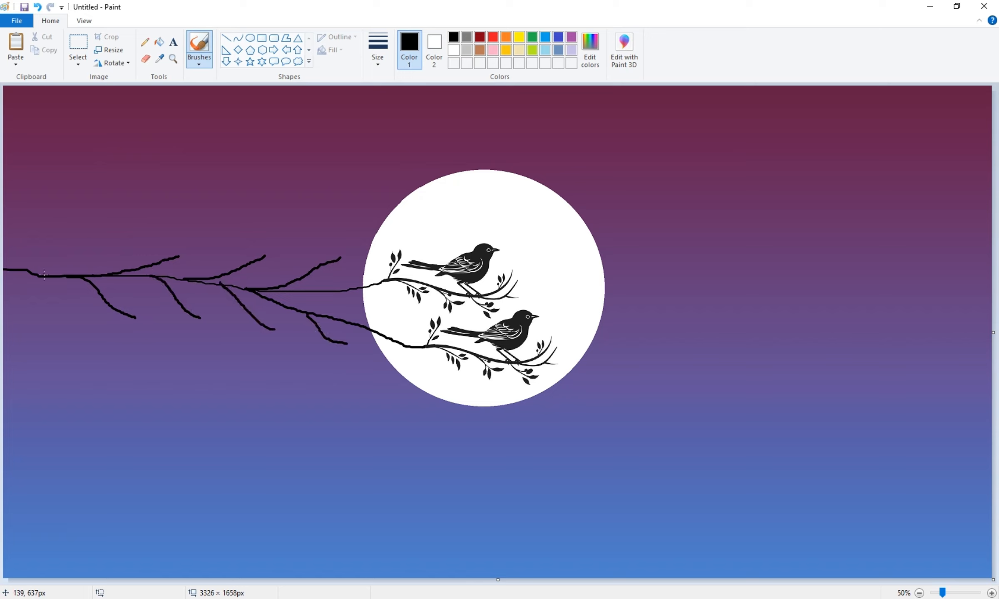
left_click_drag(67, 276, 149, 229)
Paint finer black twigs with a thinner brush along both sides of the main branch and beside the lower branch.
left_click(377, 50)
left_click(374, 119)
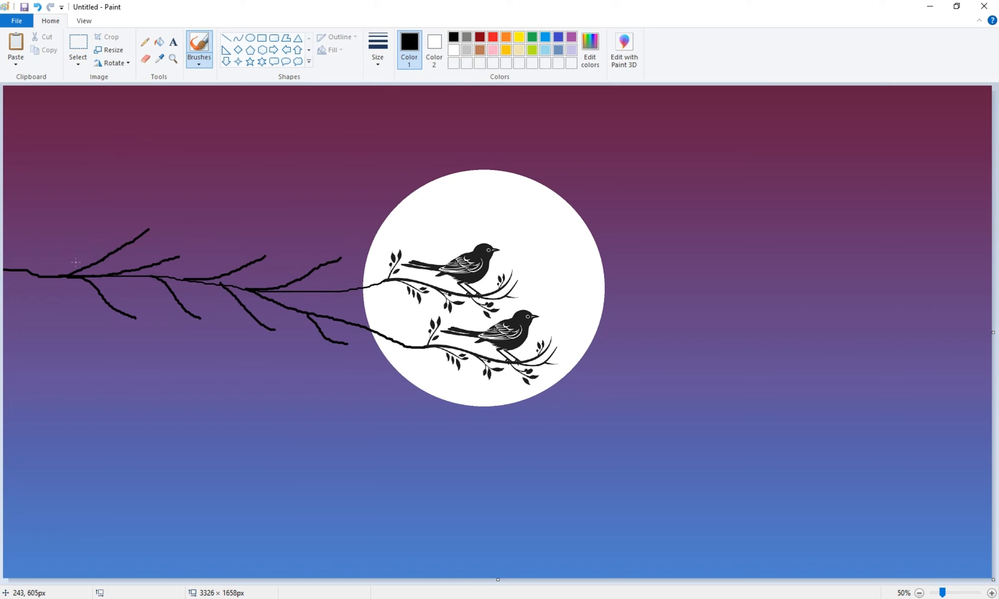
left_click_drag(70, 275, 121, 212)
left_click_drag(107, 262, 194, 218)
left_click_drag(147, 274, 229, 241)
left_click_drag(241, 285, 324, 233)
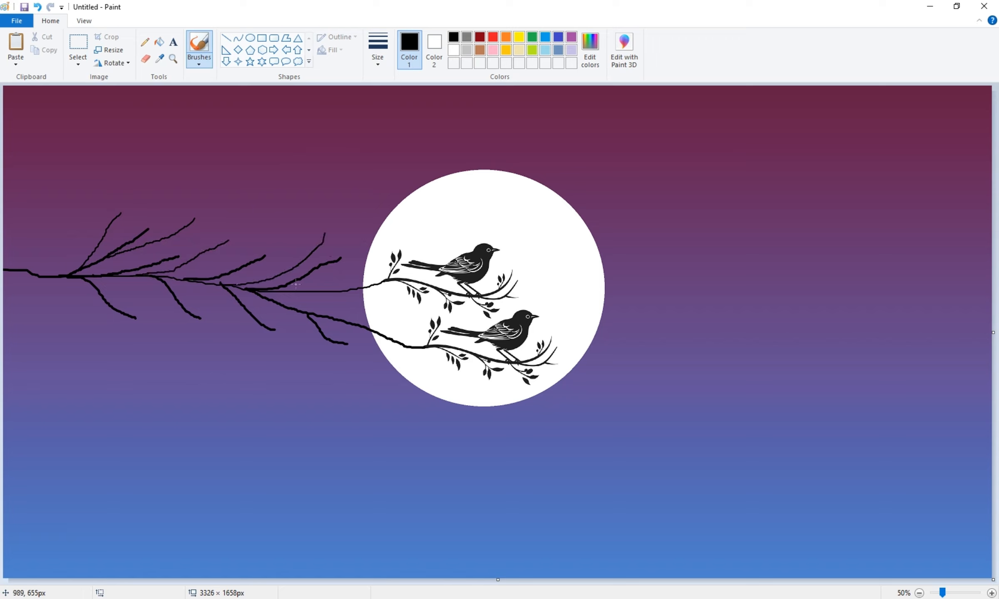
left_click_drag(273, 289, 346, 276)
mouse_move(86, 281)
left_mouse_down()
mouse_move(138, 299)
mouse_move(270, 306)
mouse_move(317, 346)
mouse_move(391, 306)
left_mouse_up()
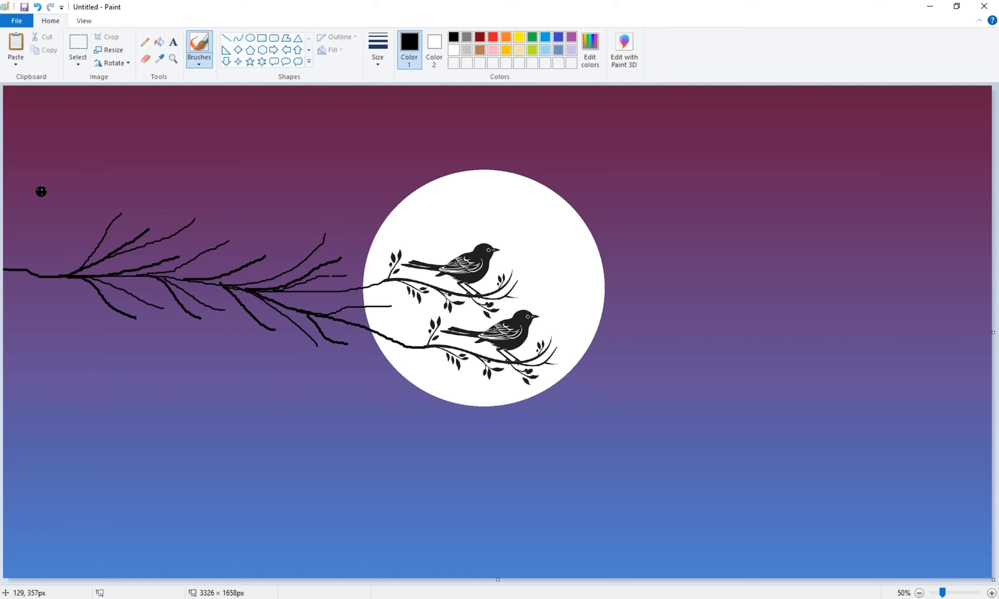
mouse_move(45, 178)
left_mouse_down()
mouse_move(16, 421)
mouse_move(19, 568)
mouse_move(5, 553)
mouse_move(15, 450)
mouse_move(12, 554)
mouse_move(2, 167)
mouse_move(15, 375)
mouse_move(56, 82)
mouse_move(2, 110)
mouse_move(17, 93)
mouse_move(37, 138)
mouse_move(31, 113)
mouse_move(45, 117)
mouse_move(36, 238)
mouse_move(16, 179)
left_mouse_up()
key("ctrl+z")
left_click(10, 106)
key("ctrl+z")
Paint a solid black tree trunk down the full height of the canvas's left edge with a very thick brush, widening towards the base.
mouse_move(42, 87)
left_mouse_down()
mouse_move(26, 270)
mouse_move(54, 505)
mouse_move(50, 560)
mouse_move(23, 572)
mouse_move(17, 511)
mouse_move(24, 403)
mouse_move(31, 493)
mouse_move(33, 401)
mouse_move(53, 561)
mouse_move(43, 506)
mouse_move(32, 535)
mouse_move(42, 561)
mouse_move(31, 507)
mouse_move(3, 559)
mouse_move(14, 280)
mouse_move(1, 483)
mouse_move(31, 316)
mouse_move(36, 362)
mouse_move(40, 347)
mouse_move(24, 293)
left_mouse_up()
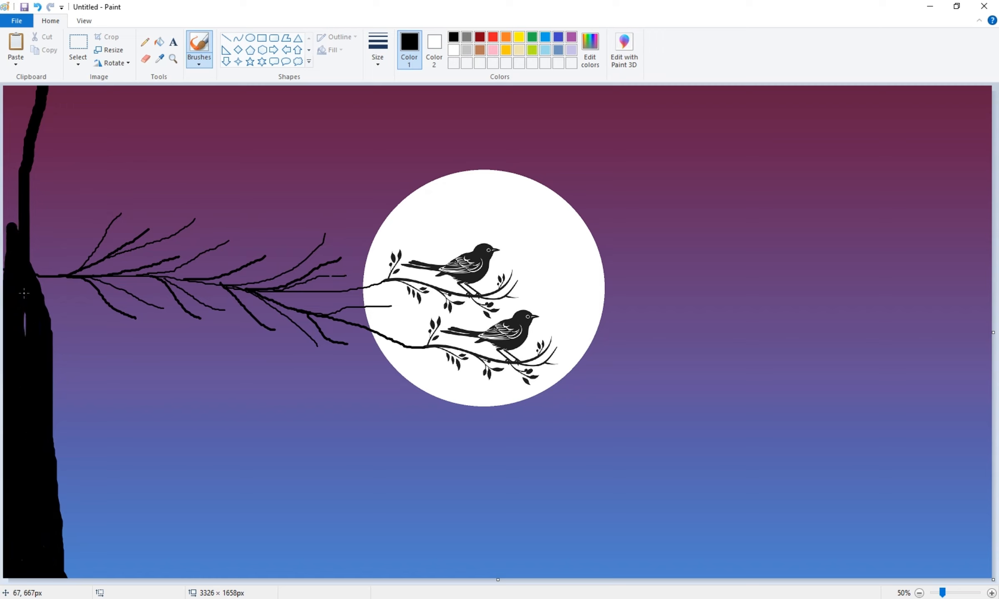
mouse_move(37, 339)
left_mouse_down()
mouse_move(26, 89)
mouse_move(21, 137)
mouse_move(4, 93)
mouse_move(6, 141)
mouse_move(20, 164)
mouse_move(37, 92)
mouse_move(34, 104)
mouse_move(31, 91)
mouse_move(16, 93)
mouse_move(8, 212)
left_mouse_up()
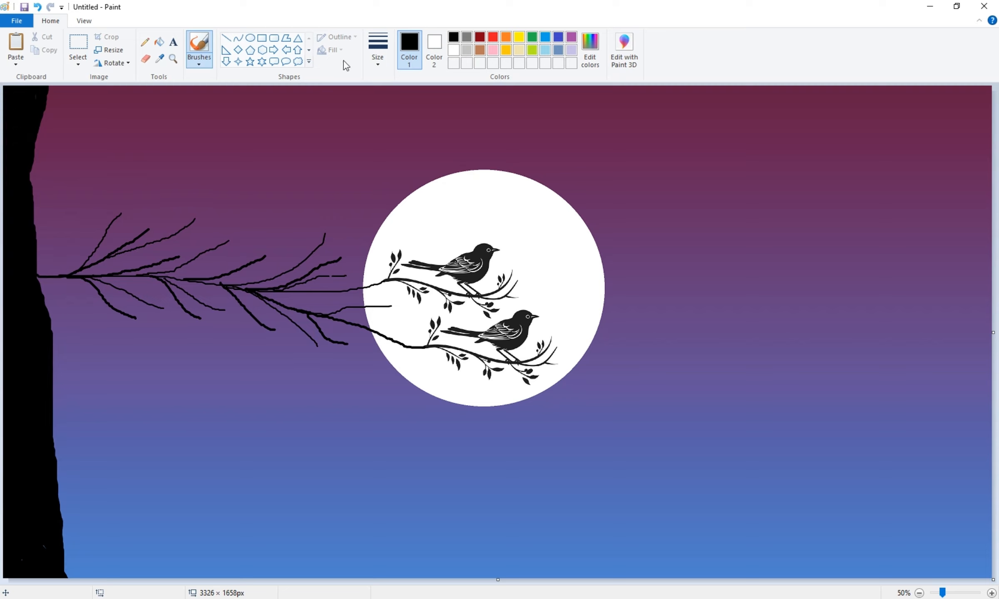
Paint medium-thick black branches with offshoots rising from the upper trunk above the main branch.
left_click(377, 54)
left_click(403, 125)
left_click_drag(37, 257, 90, 139)
left_click_drag(34, 231, 87, 86)
left_click_drag(31, 171, 56, 113)
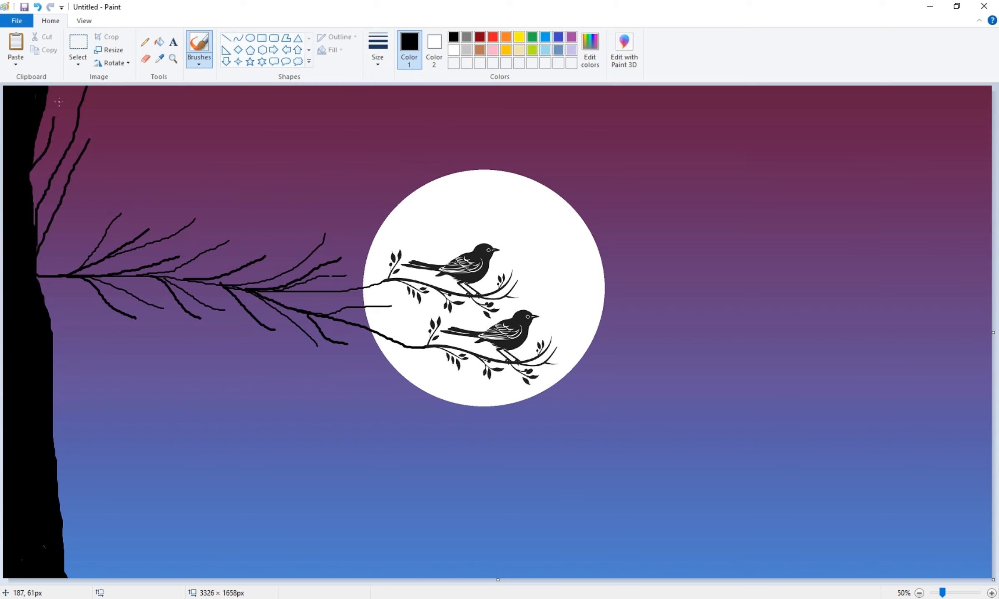
mouse_move(39, 267)
left_mouse_down()
mouse_move(79, 218)
mouse_move(171, 143)
left_mouse_up()
left_click_drag(98, 202, 123, 145)
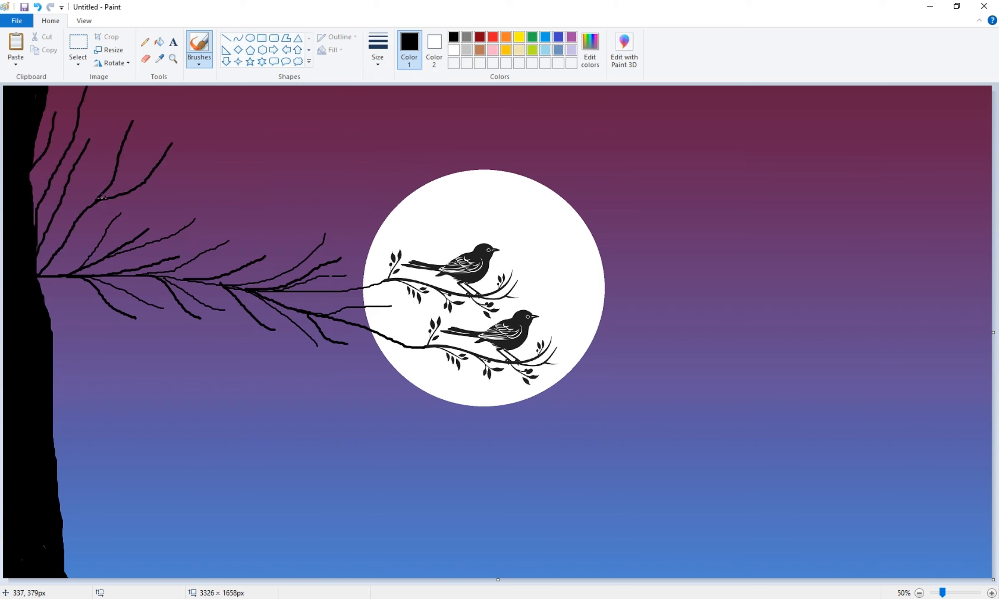
left_click_drag(102, 198, 181, 89)
left_click_drag(85, 194, 116, 121)
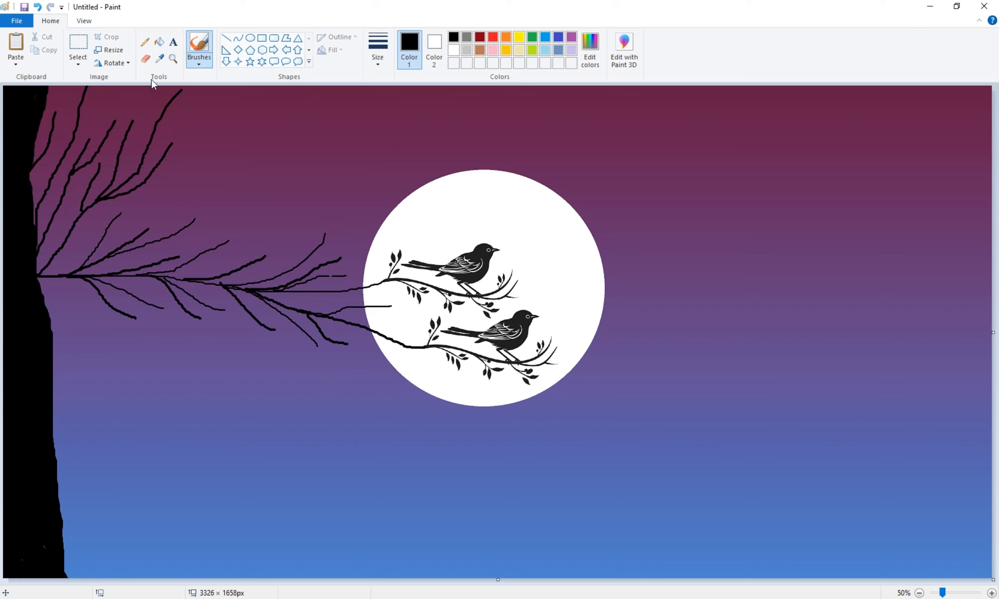
Add thin black twigs among the upper branches near the top of the trunk with a finer brush.
left_click(378, 50)
left_click(401, 125)
mouse_move(43, 249)
left_mouse_down()
mouse_move(45, 137)
mouse_move(73, 154)
mouse_move(67, 86)
left_mouse_up()
left_click_drag(74, 134, 115, 88)
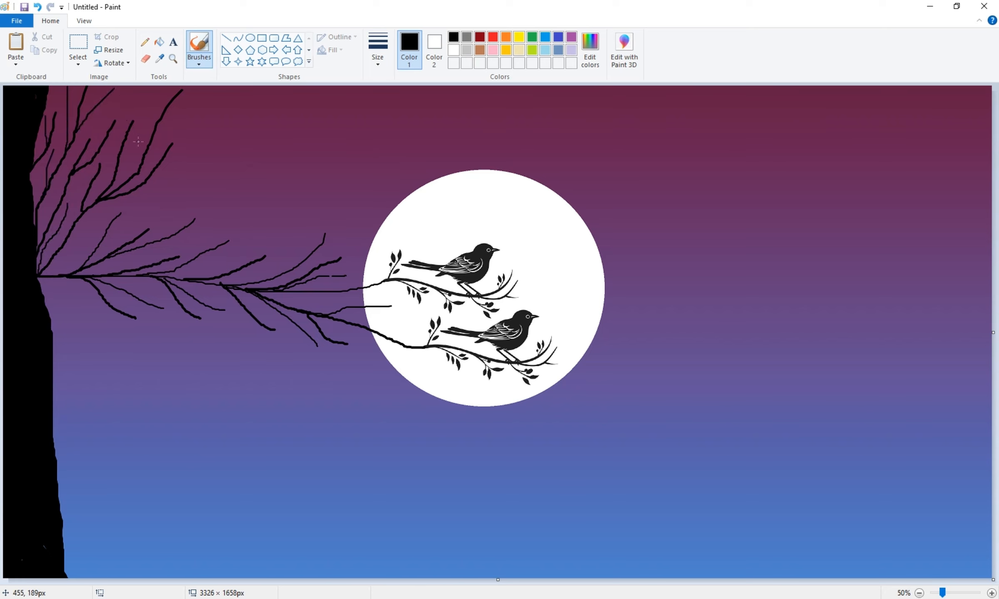
mouse_move(144, 153)
left_mouse_down()
mouse_move(146, 95)
mouse_move(199, 99)
left_mouse_up()
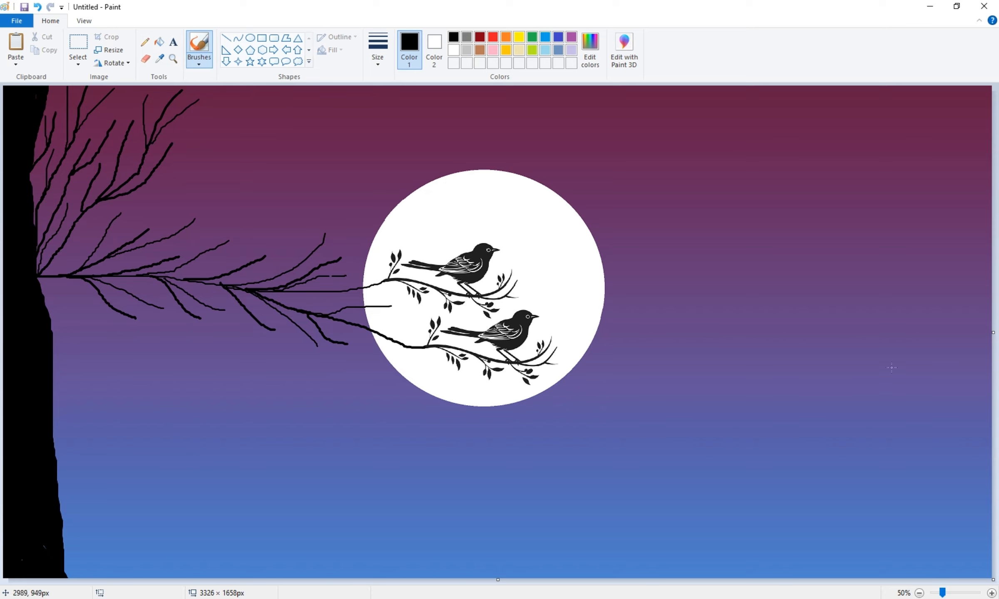
Draw a nearly horizontal straight black line about 3173 px wide from the lower trunk to the canvas's right edge.
left_click(378, 48)
left_click(384, 155)
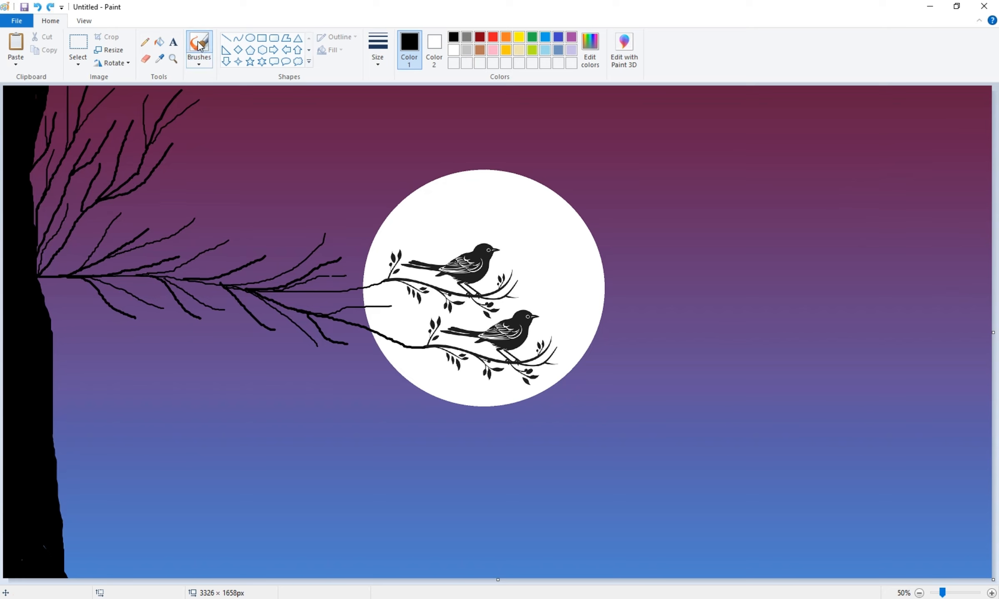
left_click(226, 37)
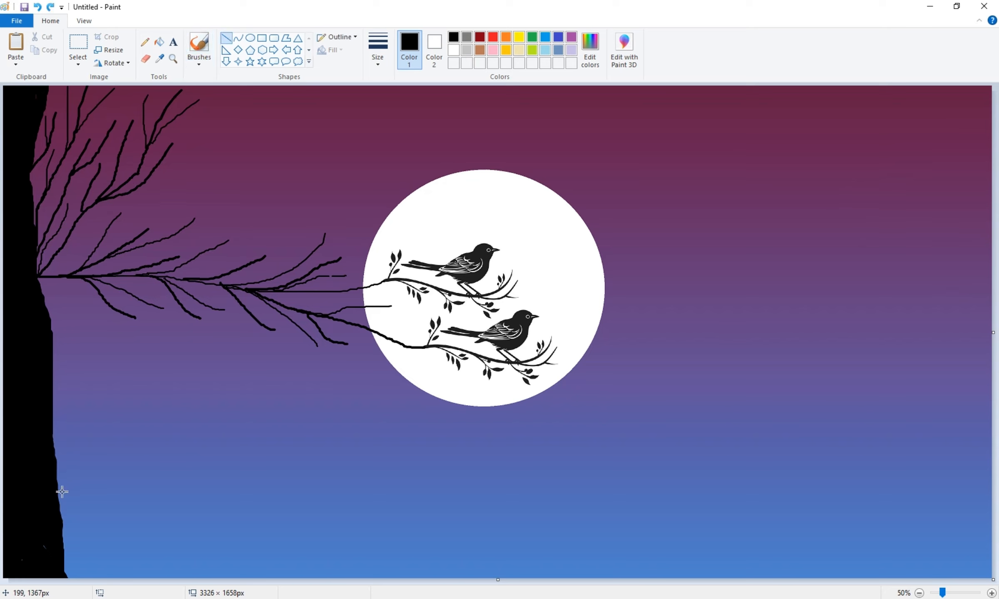
left_click_drag(59, 494, 997, 490)
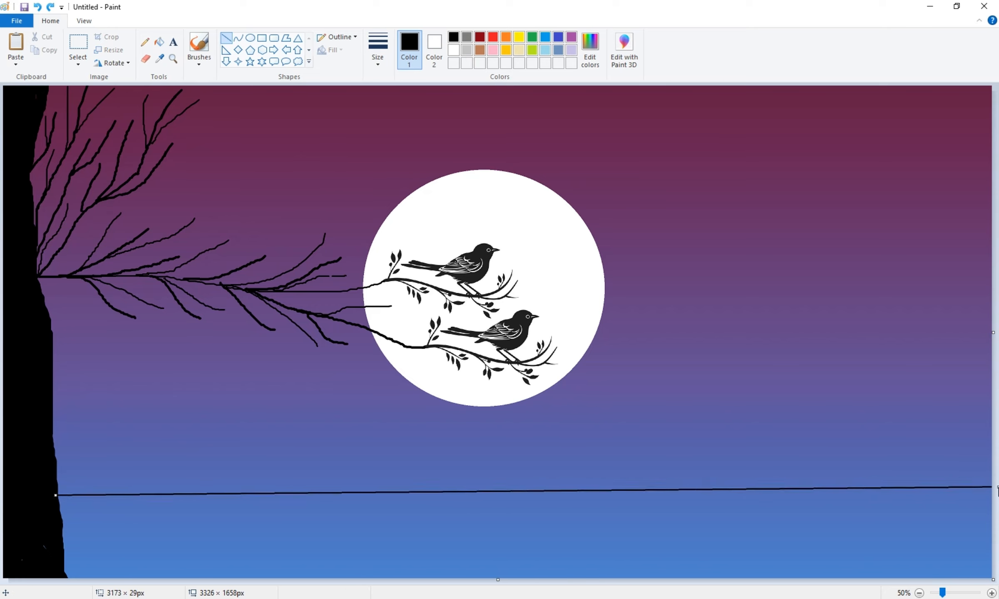
Thicken the new horizon line into a heavy black band and shift it slightly upward.
key("ctrl+plus")
key("ctrl+plus")
key("ctrl+plus")
key("ctrl+plus")
key("ctrl+plus")
key("ctrl+plus")
key("ctrl+plus")
key("ctrl+plus")
key("ctrl+plus")
key("ctrl+plus")
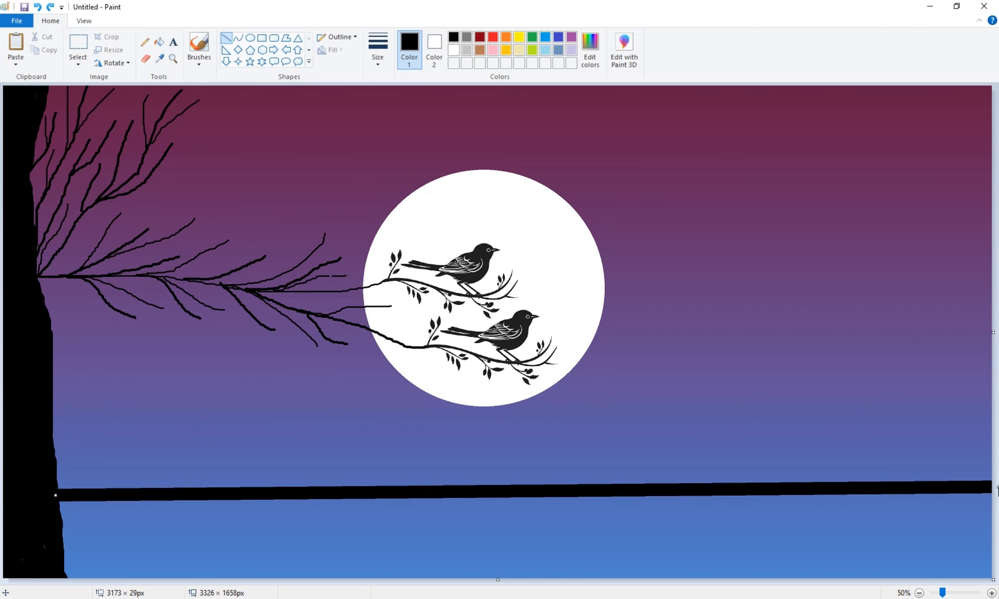
key("ctrl+plus")
key("ctrl+plus")
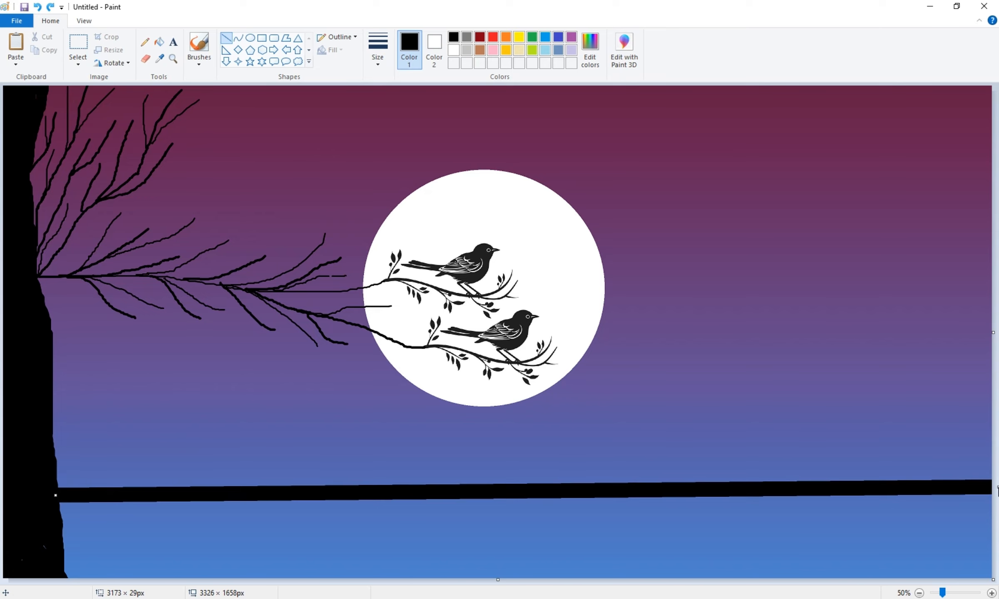
left_click_drag(778, 488, 776, 480)
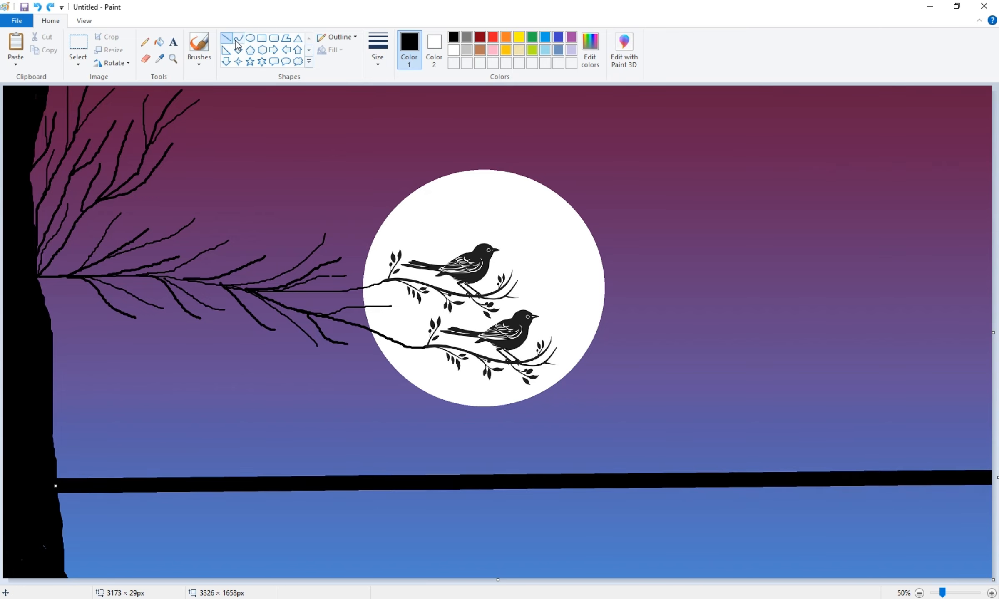
Paint a thick wavy black hill outline above the horizon band from the trunk to the right edge with the round brush.
left_click(202, 48)
left_click(199, 63)
left_click(196, 83)
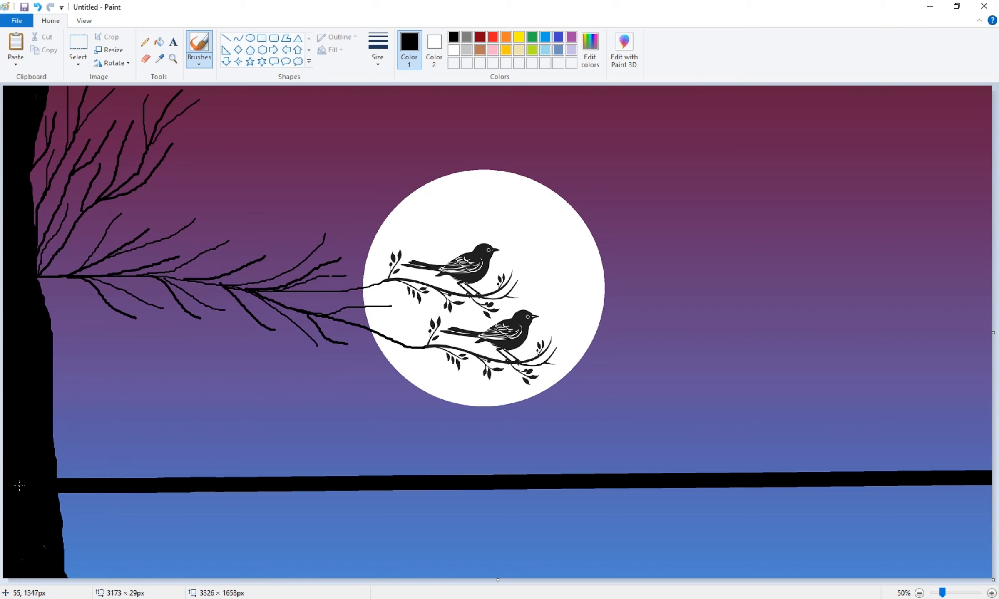
mouse_move(60, 476)
left_mouse_down()
mouse_move(133, 454)
mouse_move(378, 472)
mouse_move(773, 443)
mouse_move(997, 449)
left_mouse_up()
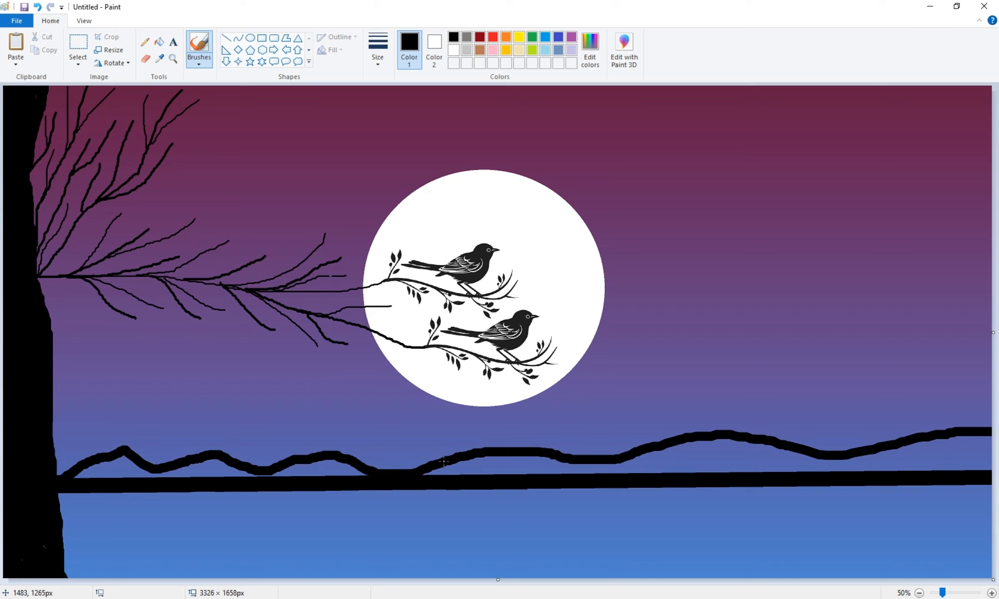
Fill the gap between the hill outline and the horizon band with solid black brush strokes across the whole width.
mouse_move(444, 461)
left_mouse_down()
mouse_move(377, 469)
mouse_move(295, 455)
left_mouse_up()
mouse_move(211, 448)
left_mouse_down()
mouse_move(87, 446)
mouse_move(42, 458)
mouse_move(93, 455)
mouse_move(78, 465)
mouse_move(138, 483)
mouse_move(71, 472)
mouse_move(111, 466)
mouse_move(31, 470)
mouse_move(178, 460)
mouse_move(72, 444)
mouse_move(27, 493)
mouse_move(72, 498)
mouse_move(113, 461)
mouse_move(82, 478)
mouse_move(148, 477)
mouse_move(126, 480)
mouse_move(201, 466)
mouse_move(126, 473)
mouse_move(215, 452)
mouse_move(158, 462)
mouse_move(225, 470)
mouse_move(188, 474)
mouse_move(228, 462)
mouse_move(181, 455)
mouse_move(232, 474)
mouse_move(273, 472)
mouse_move(249, 472)
mouse_move(277, 461)
mouse_move(243, 474)
mouse_move(323, 487)
mouse_move(317, 473)
mouse_move(366, 478)
mouse_move(263, 466)
mouse_move(331, 463)
mouse_move(363, 476)
mouse_move(338, 458)
mouse_move(292, 450)
left_mouse_up()
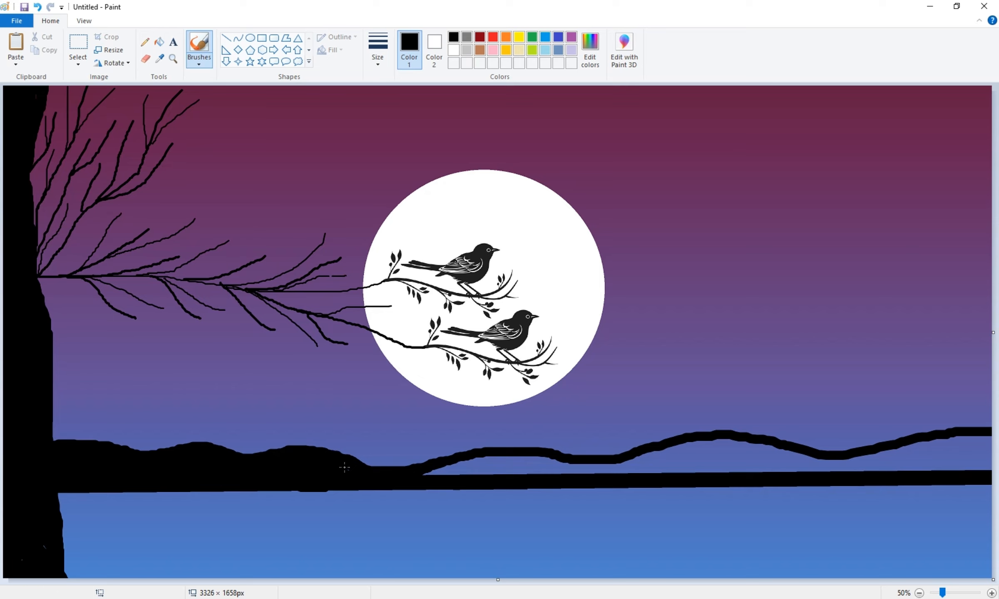
mouse_move(424, 472)
left_mouse_down()
mouse_move(479, 475)
mouse_move(487, 463)
mouse_move(421, 475)
left_mouse_up()
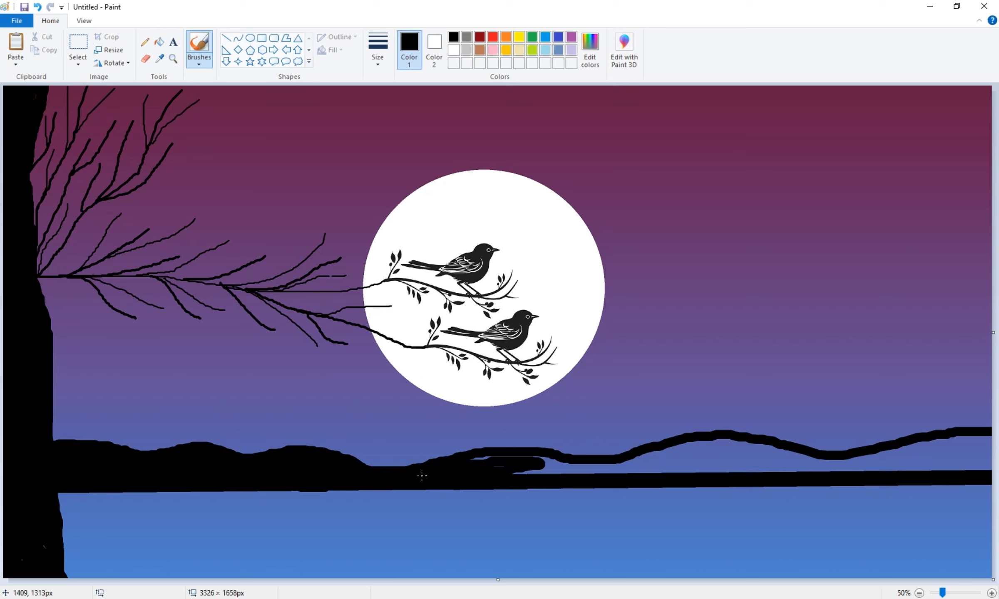
mouse_move(494, 460)
left_mouse_down()
mouse_move(560, 466)
mouse_move(531, 460)
mouse_move(498, 470)
mouse_move(536, 471)
mouse_move(508, 475)
mouse_move(608, 470)
mouse_move(540, 457)
mouse_move(622, 484)
mouse_move(566, 460)
mouse_move(629, 463)
mouse_move(690, 443)
mouse_move(752, 442)
mouse_move(790, 454)
mouse_move(629, 472)
mouse_move(745, 450)
mouse_move(651, 470)
mouse_move(635, 462)
mouse_move(644, 468)
mouse_move(717, 439)
mouse_move(704, 456)
mouse_move(785, 443)
mouse_move(753, 460)
mouse_move(776, 462)
mouse_move(665, 479)
mouse_move(718, 472)
left_mouse_up()
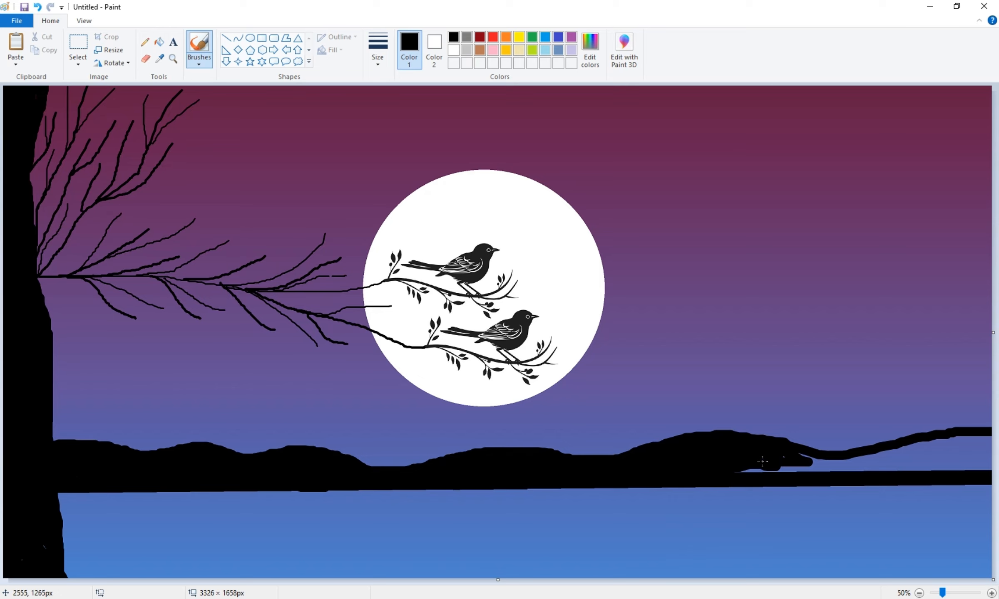
mouse_move(765, 469)
left_mouse_down()
mouse_move(971, 474)
mouse_move(991, 439)
mouse_move(887, 458)
mouse_move(778, 454)
mouse_move(816, 462)
mouse_move(806, 471)
mouse_move(808, 462)
mouse_move(989, 469)
mouse_move(899, 467)
mouse_move(947, 467)
mouse_move(976, 466)
left_mouse_up()
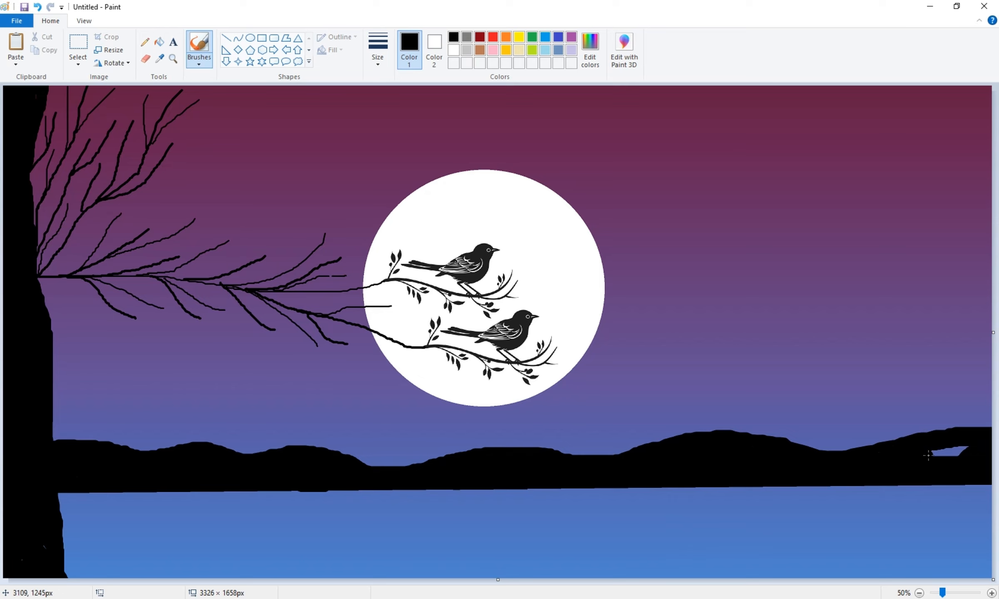
left_click_drag(942, 453, 958, 454)
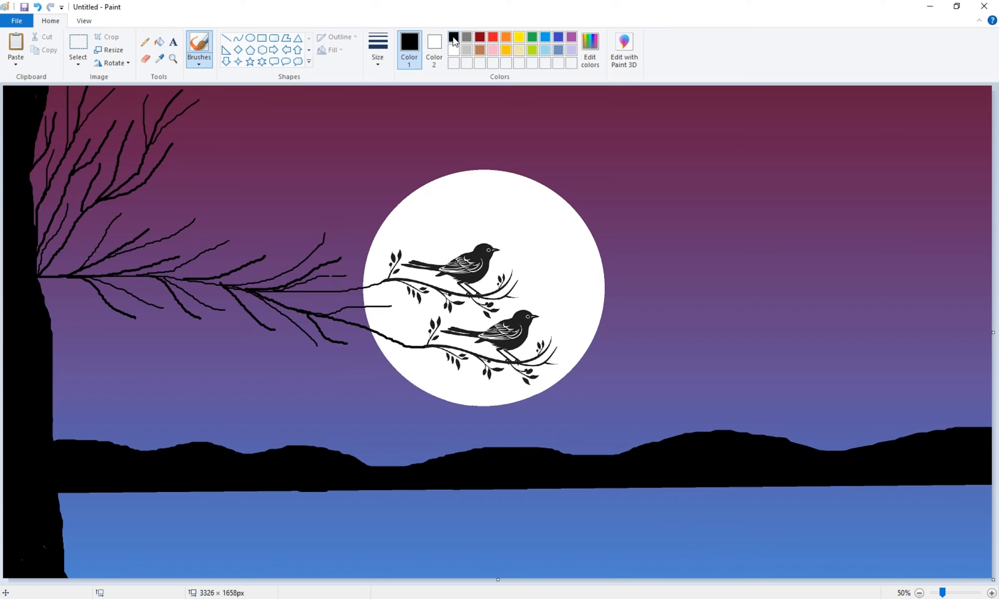
Dot small white blossoms on the tips of the tree's branches and twigs with the round brush.
left_click(453, 50)
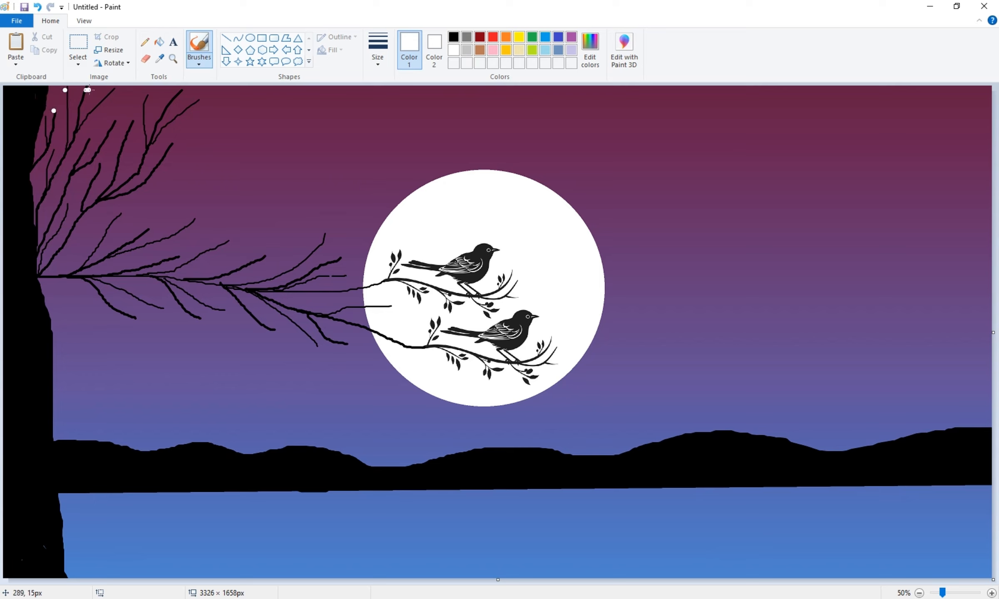
left_click(109, 89)
left_click(181, 91)
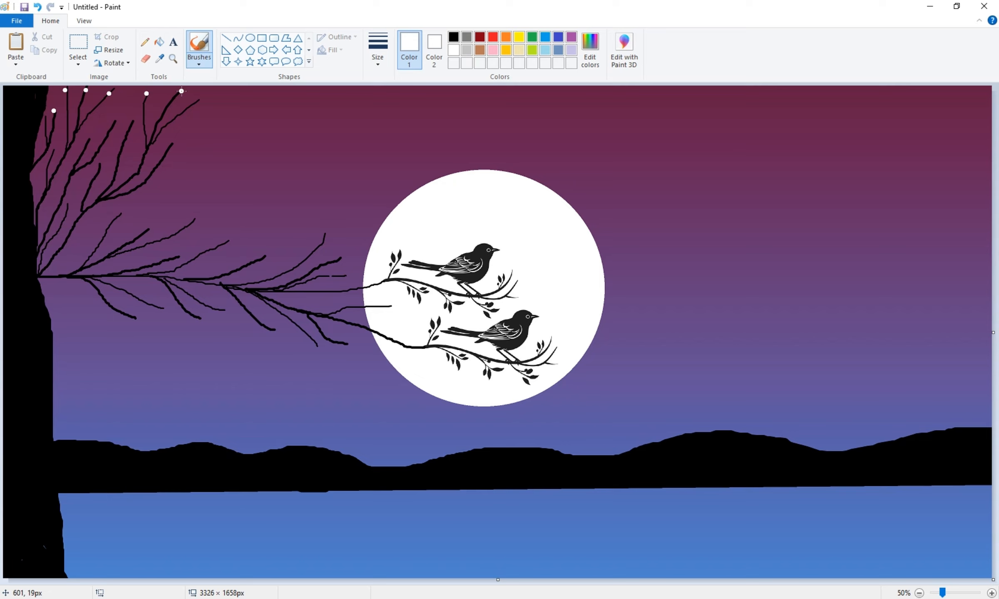
left_click(201, 100)
left_click(56, 151)
left_click(68, 205)
left_click(171, 143)
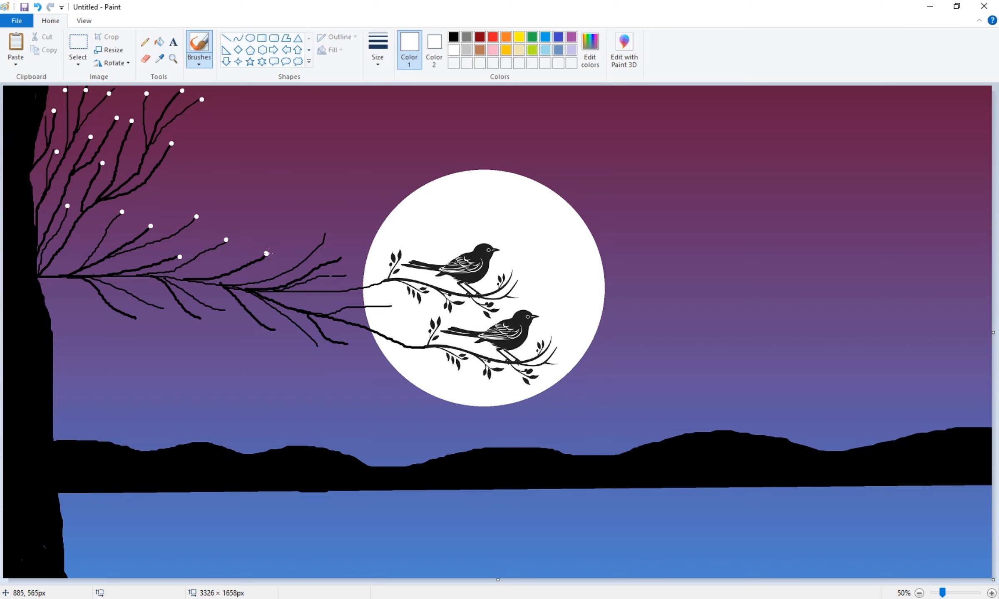
left_click(323, 233)
left_click(348, 276)
left_click(351, 344)
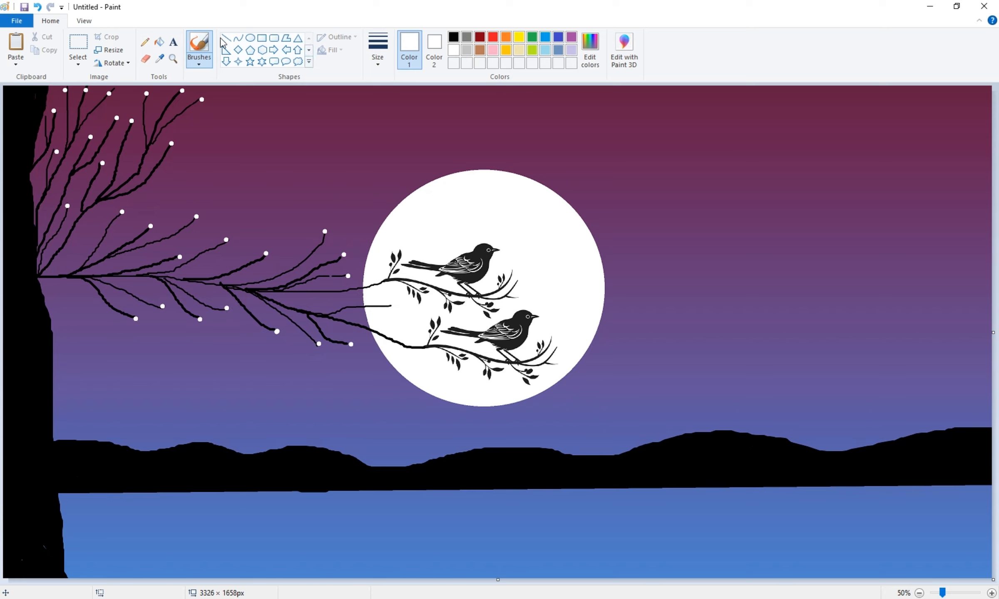
Scribble thin white horizontal moonlight strokes on the water below the moon down to the canvas's bottom with the Pencil.
left_click(145, 42)
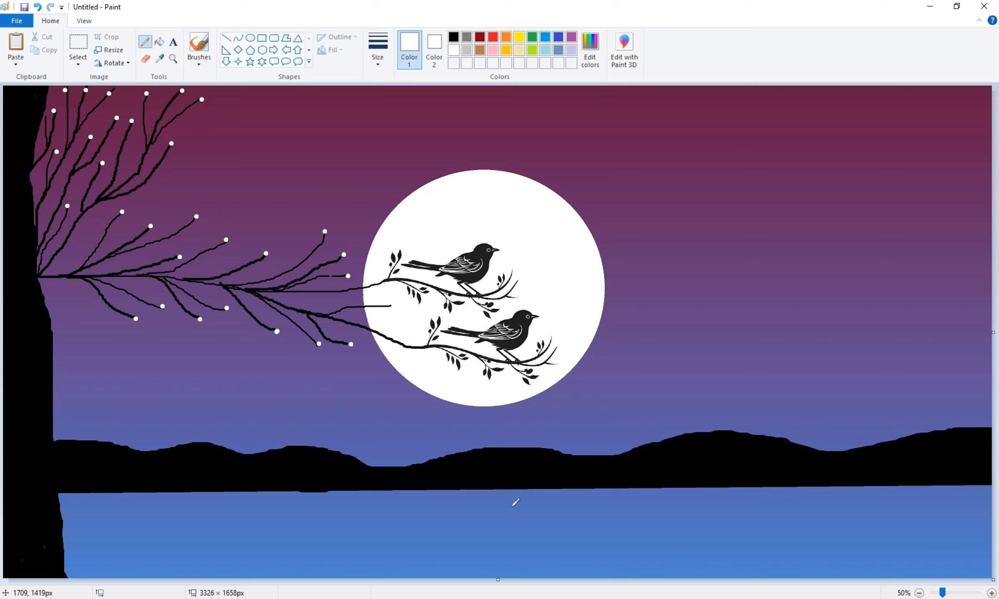
mouse_move(441, 500)
left_mouse_down()
mouse_move(557, 500)
mouse_move(463, 503)
mouse_move(521, 498)
mouse_move(475, 499)
left_mouse_up()
key("ctrl+z")
mouse_move(472, 496)
left_mouse_down()
mouse_move(558, 503)
mouse_move(414, 507)
mouse_move(552, 496)
mouse_move(398, 497)
mouse_move(465, 497)
mouse_move(416, 495)
mouse_move(452, 501)
mouse_move(454, 489)
mouse_move(481, 476)
left_mouse_up()
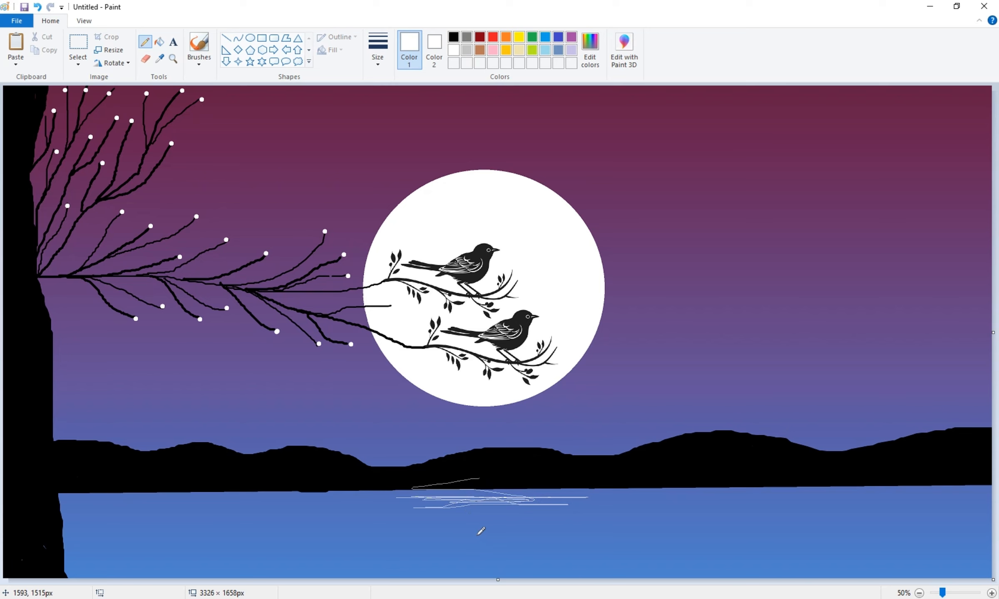
key("ctrl+z")
mouse_move(418, 495)
left_mouse_down()
mouse_move(572, 504)
mouse_move(424, 500)
mouse_move(529, 497)
mouse_move(482, 498)
mouse_move(506, 512)
mouse_move(450, 513)
mouse_move(543, 516)
mouse_move(532, 516)
mouse_move(564, 508)
mouse_move(376, 503)
mouse_move(509, 517)
mouse_move(481, 499)
mouse_move(408, 515)
mouse_move(533, 520)
mouse_move(431, 527)
mouse_move(526, 544)
mouse_move(441, 544)
mouse_move(516, 534)
mouse_move(429, 530)
mouse_move(497, 531)
mouse_move(457, 541)
mouse_move(502, 558)
mouse_move(457, 576)
mouse_move(484, 580)
mouse_move(455, 581)
mouse_move(529, 568)
mouse_move(421, 564)
mouse_move(524, 569)
mouse_move(495, 554)
mouse_move(551, 554)
mouse_move(449, 557)
mouse_move(478, 567)
mouse_move(502, 562)
mouse_move(500, 547)
mouse_move(411, 535)
mouse_move(461, 554)
mouse_move(501, 553)
mouse_move(490, 565)
mouse_move(511, 557)
mouse_move(533, 565)
mouse_move(425, 572)
mouse_move(515, 561)
left_mouse_up()
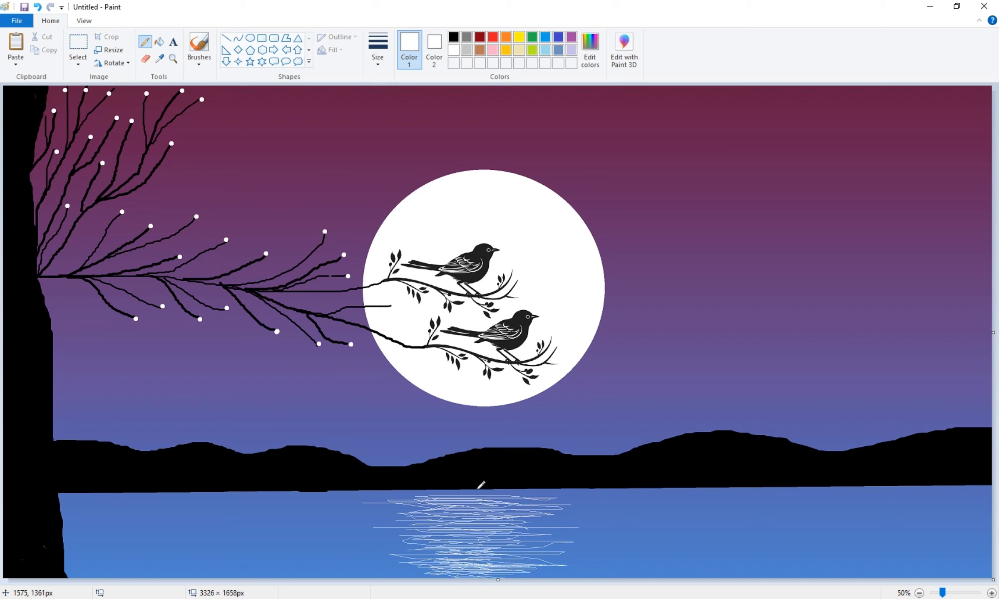
mouse_move(545, 495)
left_mouse_down()
mouse_move(410, 490)
mouse_move(426, 497)
left_mouse_up()
Add slightly thicker straight white lines across the upper part of the moonlight reflection with the Line tool.
left_click(226, 38)
left_click(381, 65)
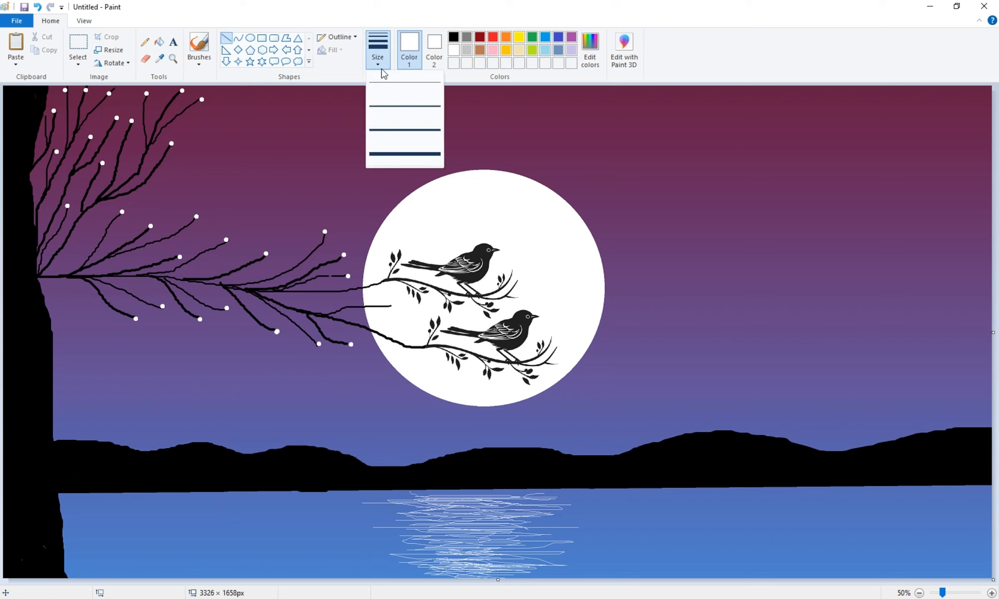
left_click(404, 106)
left_click_drag(393, 495, 550, 493)
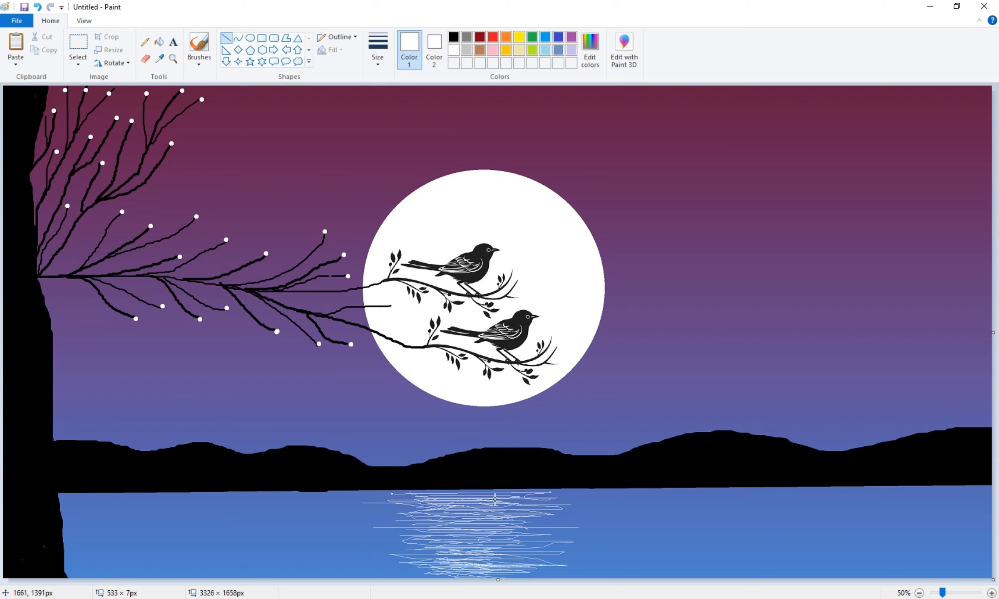
left_click(351, 501)
left_click_drag(392, 497, 462, 504)
left_click(339, 517)
left_click_drag(398, 510, 532, 510)
left_click(345, 532)
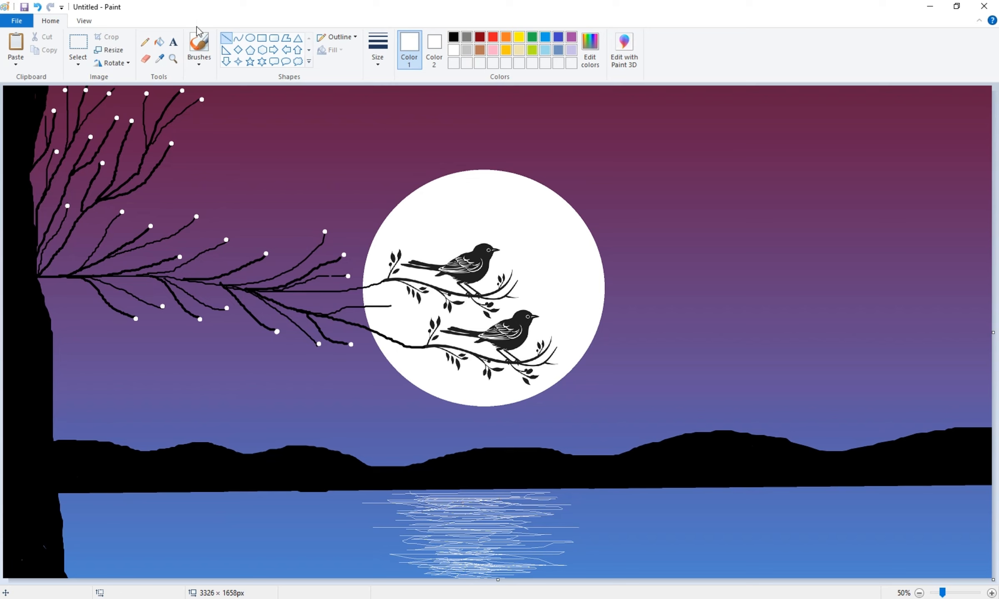
Spray white speckles over the moonlight reflection with the Airbrush at its largest size, undoing any spray on the black shore.
left_click(199, 41)
left_click(199, 62)
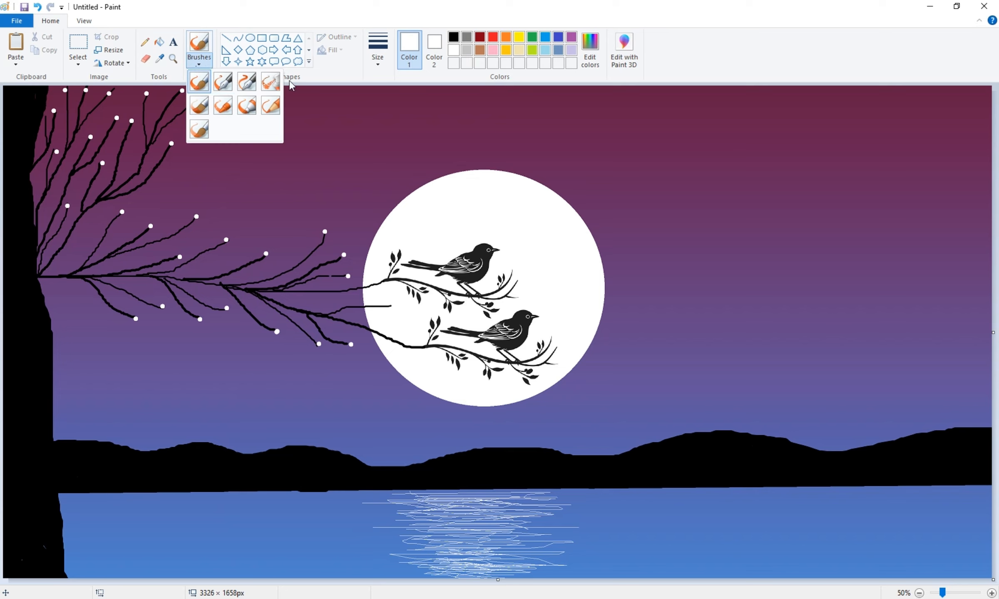
left_click(271, 81)
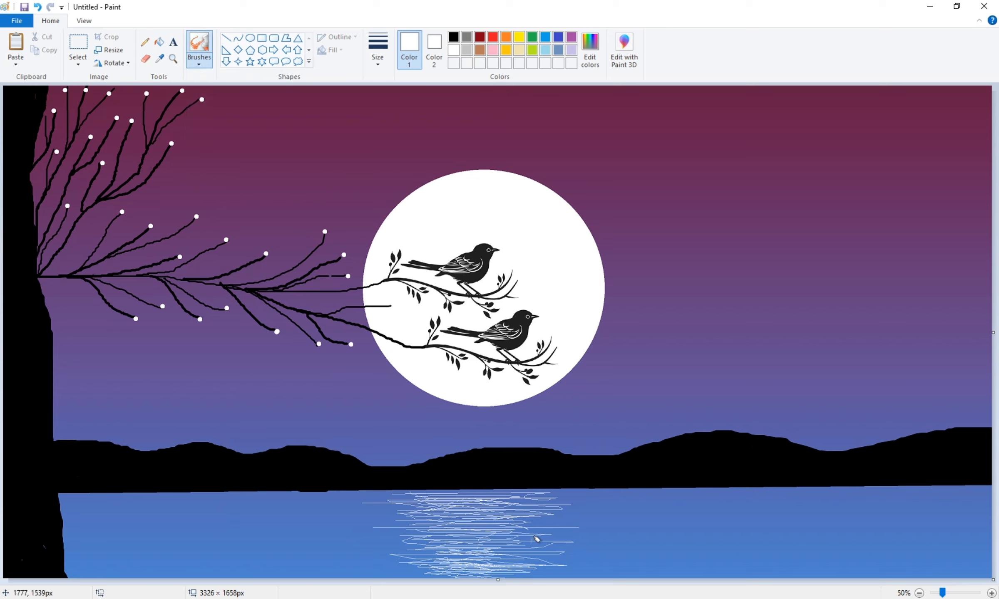
left_click(388, 46)
left_click(394, 155)
left_click(388, 493)
left_click(400, 492)
left_click(412, 490)
left_click(432, 490)
key("ctrl+z")
key("ctrl+z")
left_click(397, 498)
mouse_move(441, 510)
left_mouse_down()
mouse_move(478, 487)
mouse_move(566, 517)
mouse_move(515, 486)
mouse_move(524, 492)
mouse_move(402, 487)
mouse_move(443, 492)
mouse_move(522, 468)
left_mouse_up()
left_click(517, 496)
left_click(479, 487)
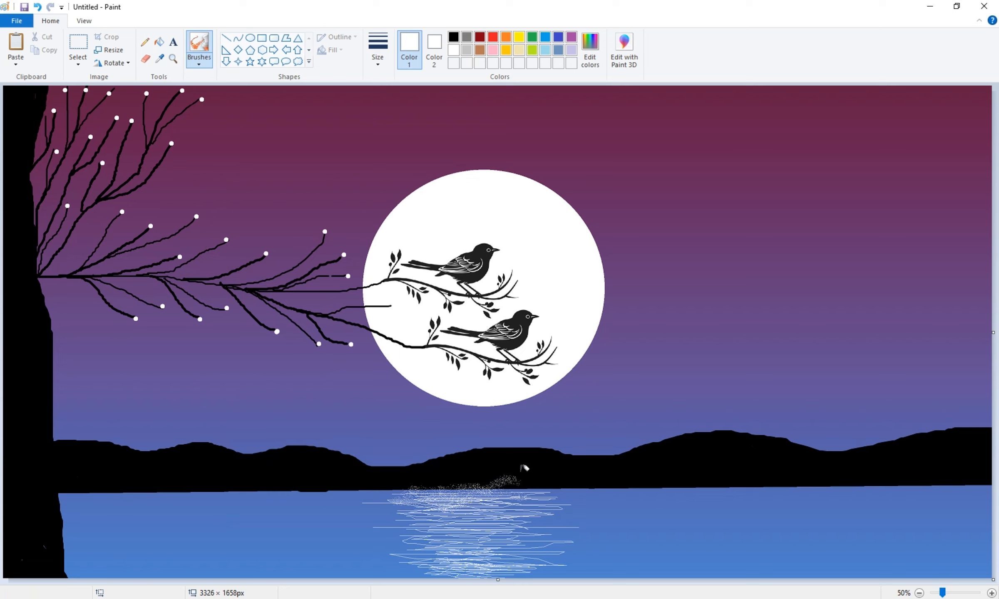
key("ctrl+z")
key("ctrl+z")
mouse_move(427, 497)
left_mouse_down()
mouse_move(540, 495)
mouse_move(427, 517)
mouse_move(521, 522)
mouse_move(500, 537)
mouse_move(532, 562)
mouse_move(454, 555)
mouse_move(482, 545)
mouse_move(485, 562)
mouse_move(502, 557)
mouse_move(474, 550)
mouse_move(540, 553)
mouse_move(534, 546)
mouse_move(399, 534)
mouse_move(504, 524)
mouse_move(398, 511)
mouse_move(557, 486)
mouse_move(449, 484)
mouse_move(437, 500)
mouse_move(476, 476)
mouse_move(482, 504)
mouse_move(486, 490)
mouse_move(415, 490)
mouse_move(448, 486)
mouse_move(445, 507)
mouse_move(391, 491)
mouse_move(530, 479)
left_mouse_up()
key("ctrl+z")
key("ctrl+z")
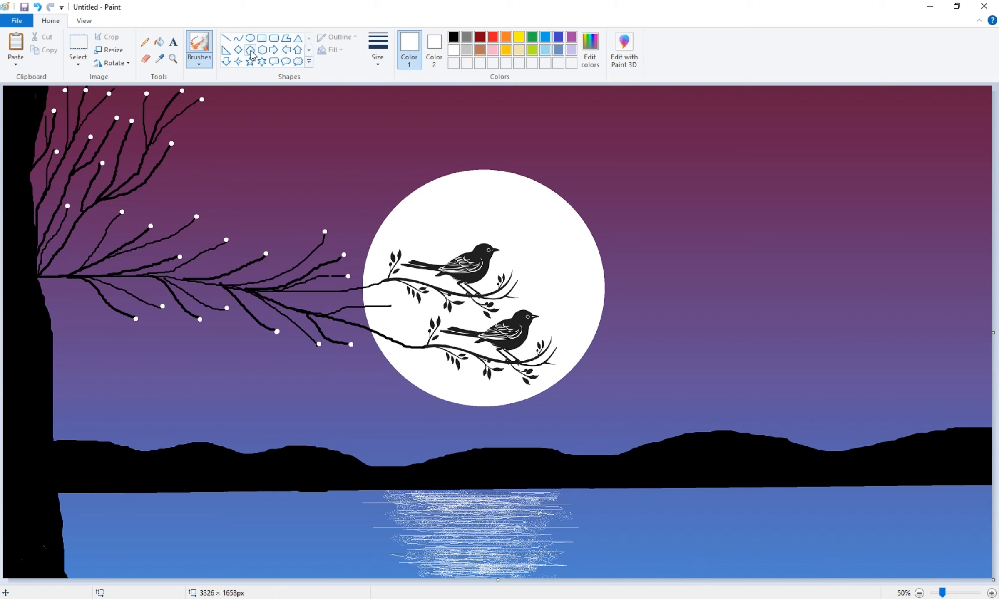
Draw four small white crayon-filled five-point stars in the sky above and to the right of the moon.
left_click(250, 62)
left_click_drag(715, 105, 731, 120)
left_click(940, 180)
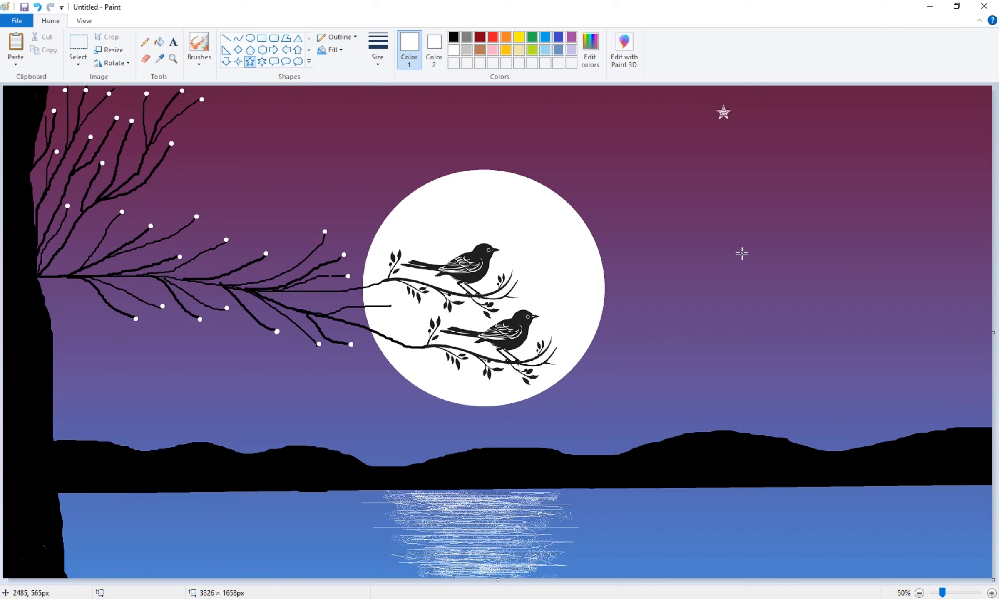
left_click_drag(656, 174, 662, 182)
left_click(792, 131)
left_click_drag(847, 97, 863, 116)
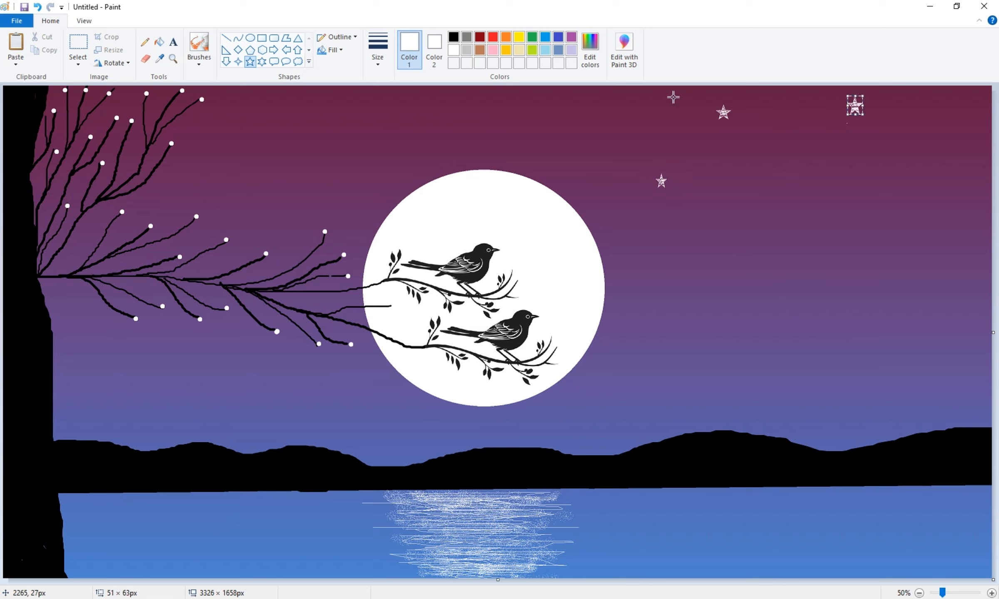
left_click(521, 152)
left_click_drag(547, 98, 563, 112)
left_click_drag(577, 178, 630, 202)
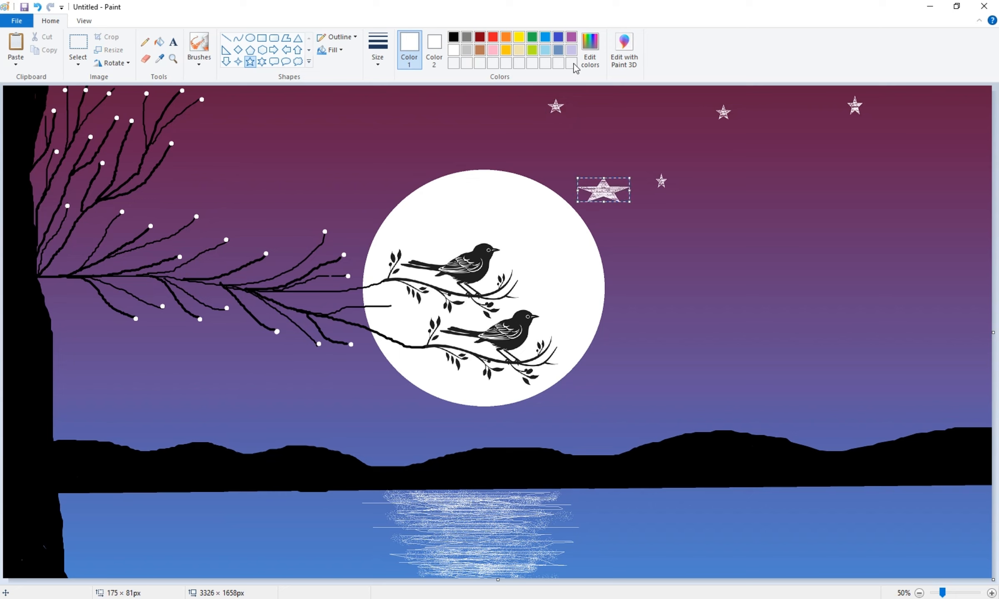
left_click(330, 49)
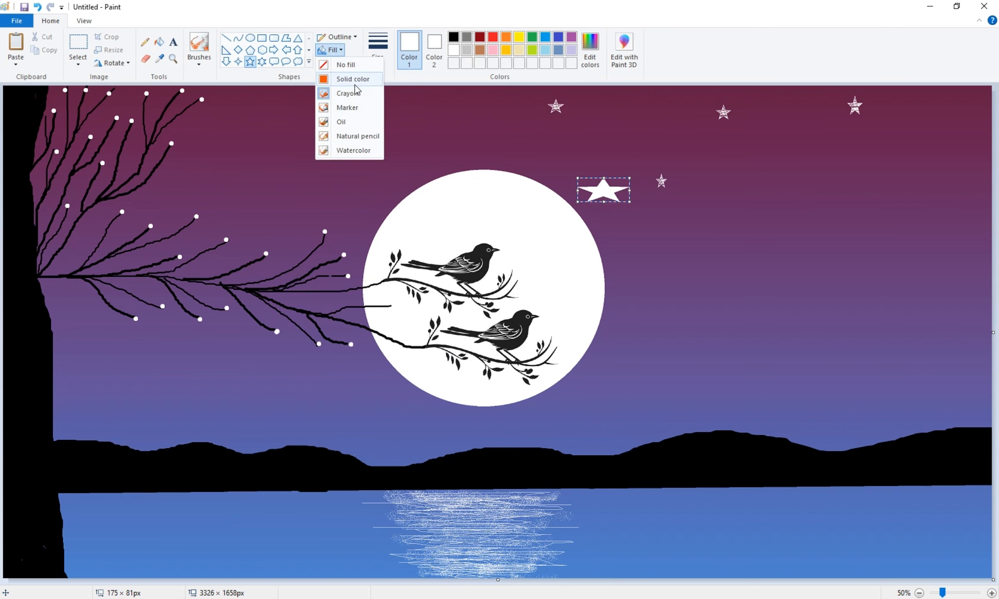
left_click(348, 93)
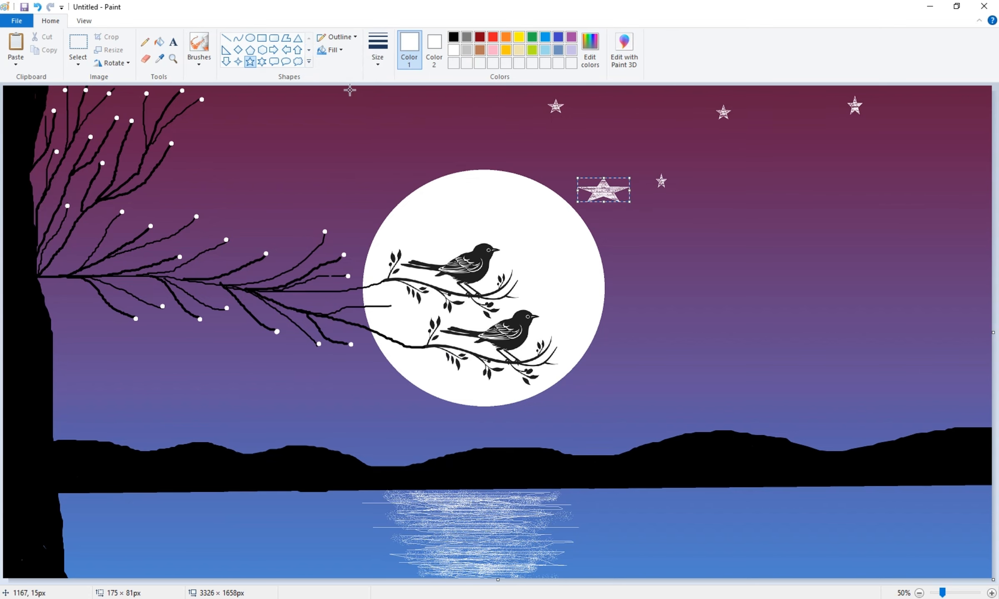
left_click(388, 105)
scroll(460, 89, "up", 1)
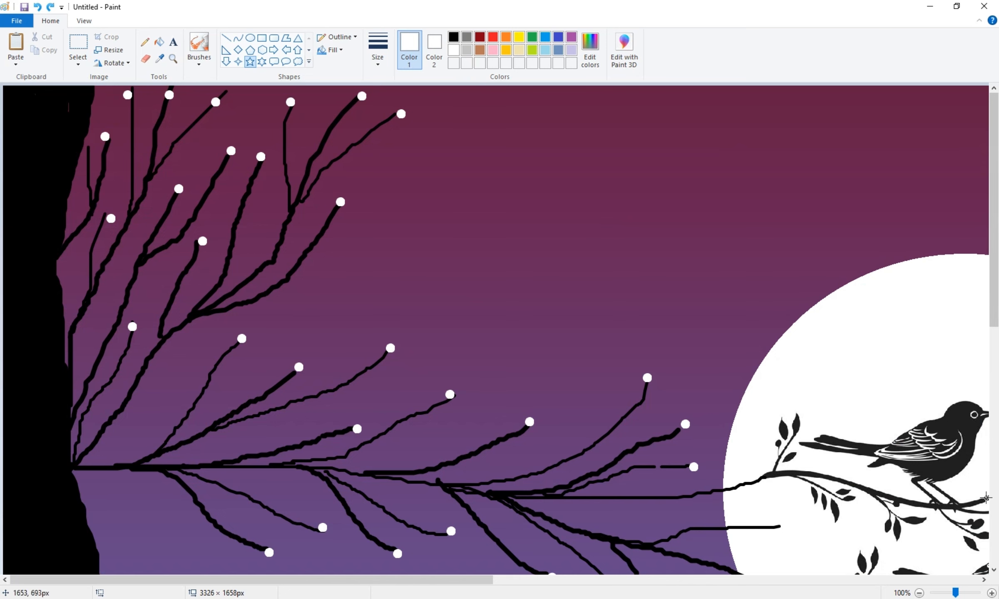
scroll(935, 580, "down", 1)
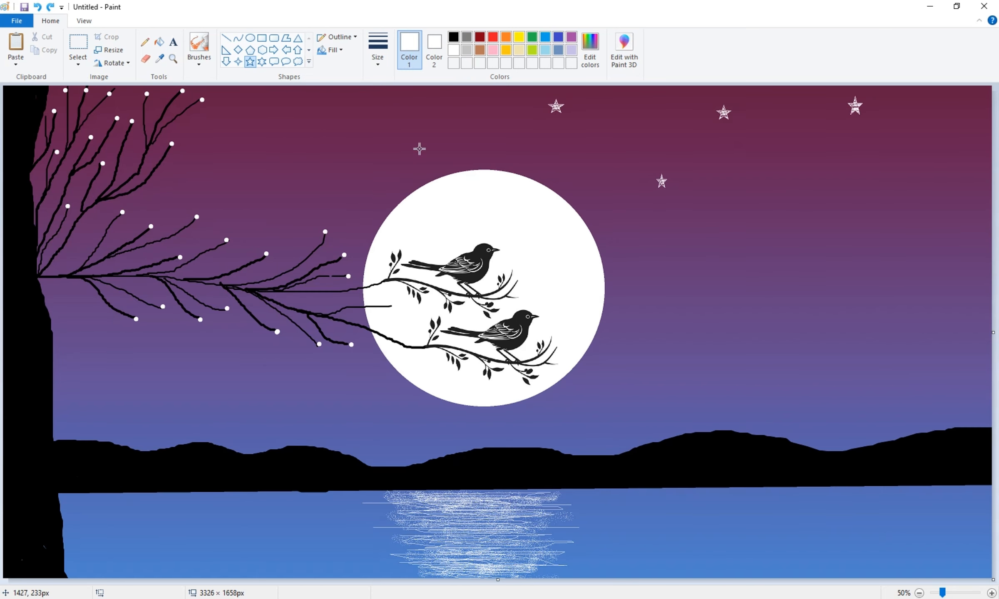
Draw three more small white five-point stars in the sky between the tree's upper branches and the moon.
left_click_drag(371, 106, 386, 118)
left_click(278, 122)
left_click_drag(251, 151, 263, 164)
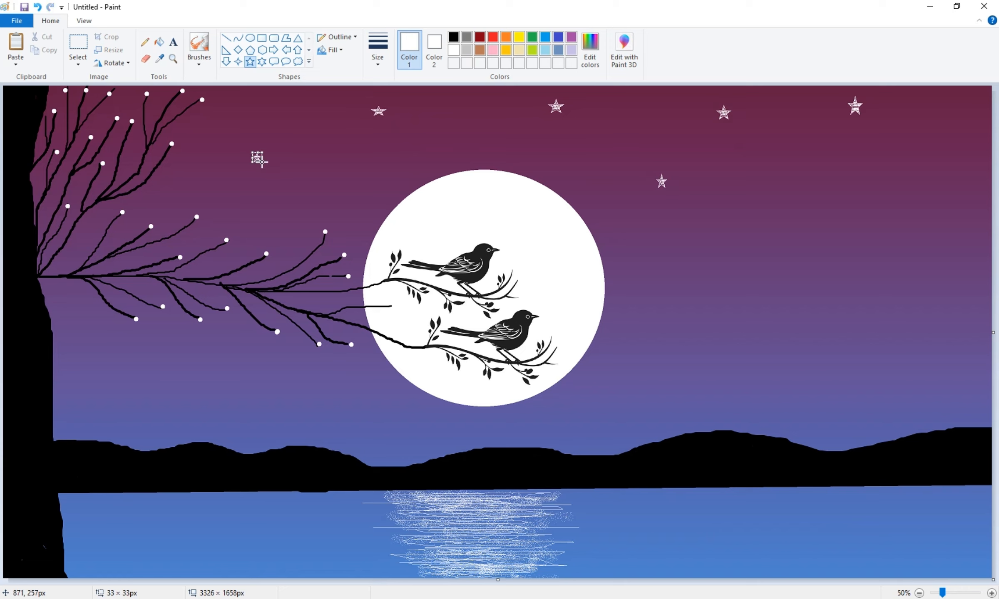
left_click(301, 94)
left_click_drag(293, 97, 303, 107)
left_click(330, 198)
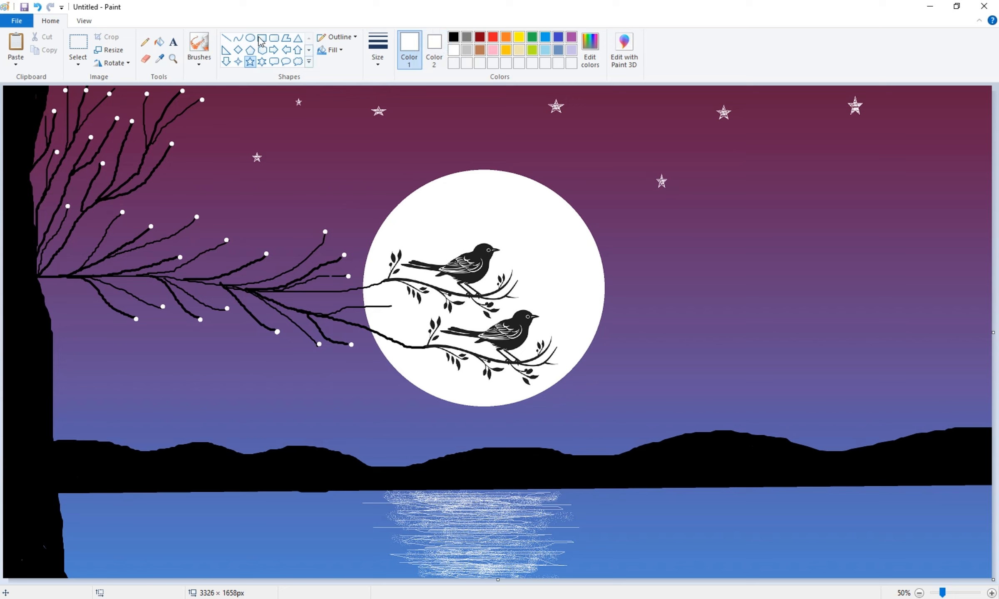
Switch to the round brush at its thinnest size for white star dots, undoing the thicker trial dots in the sky.
left_click(201, 64)
left_click(199, 82)
left_click(233, 134)
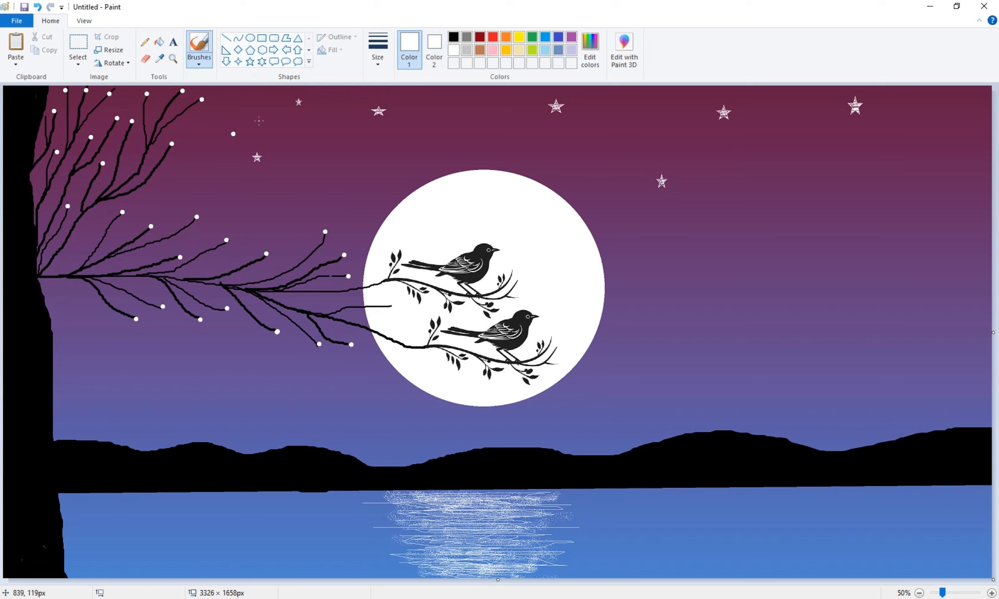
left_click(432, 112)
key("ctrl+z")
key("ctrl+z")
key("ctrl+z")
key("ctrl+z")
left_click(377, 52)
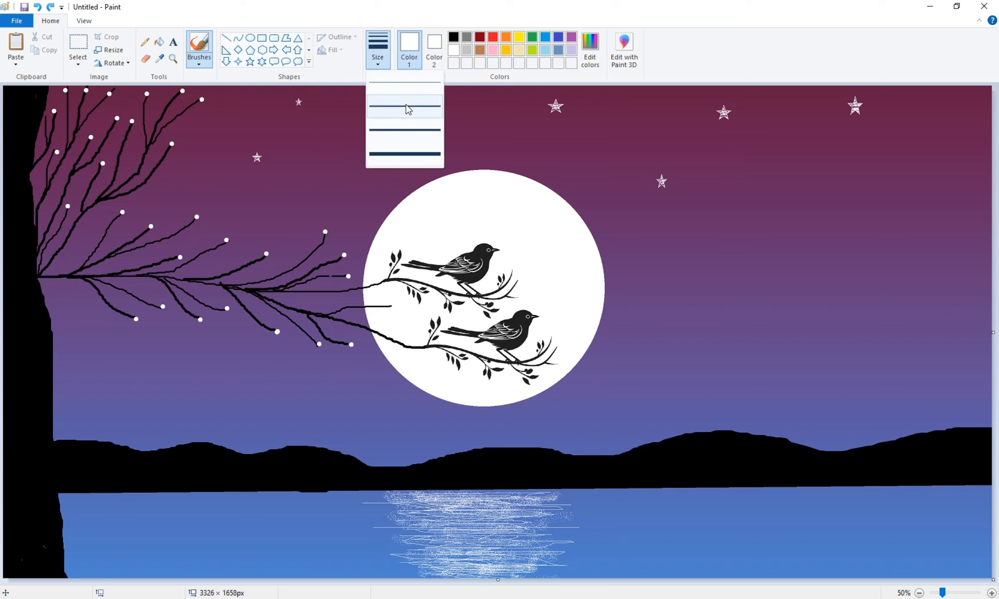
left_click(408, 92)
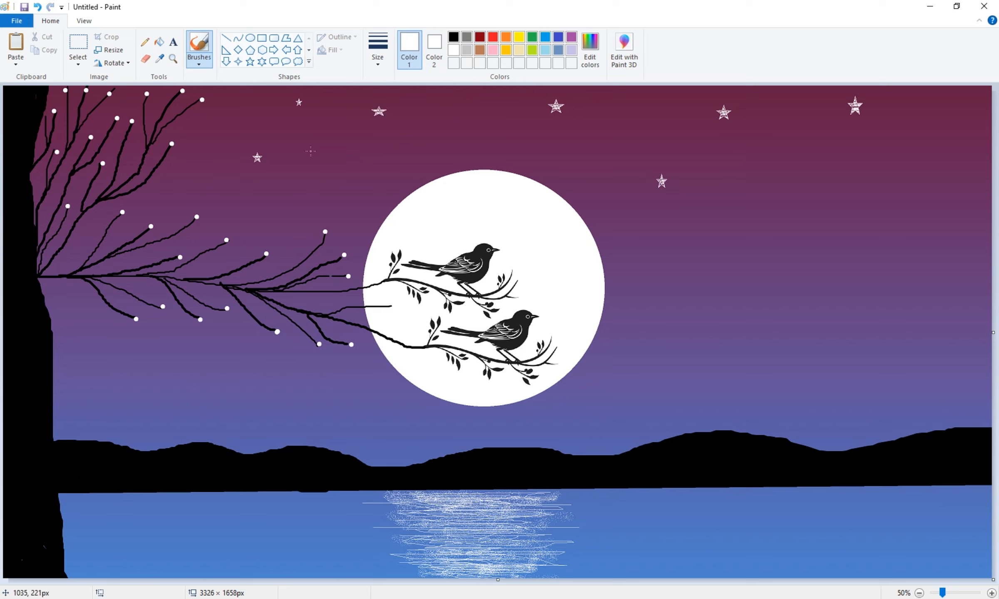